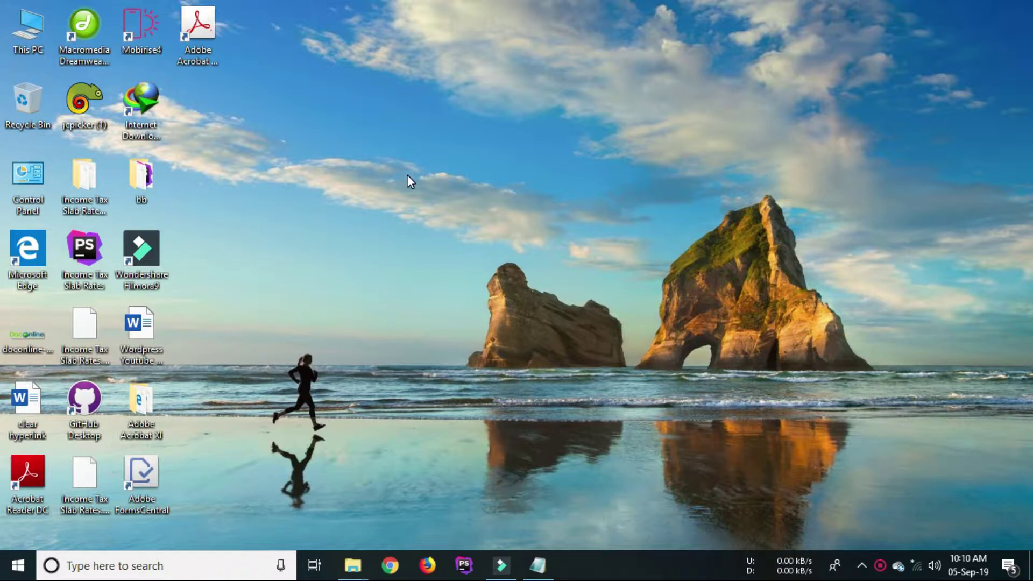
Launch Microsoft Word from a Windows search for 'word'.
left_click(101, 567)
type("word")
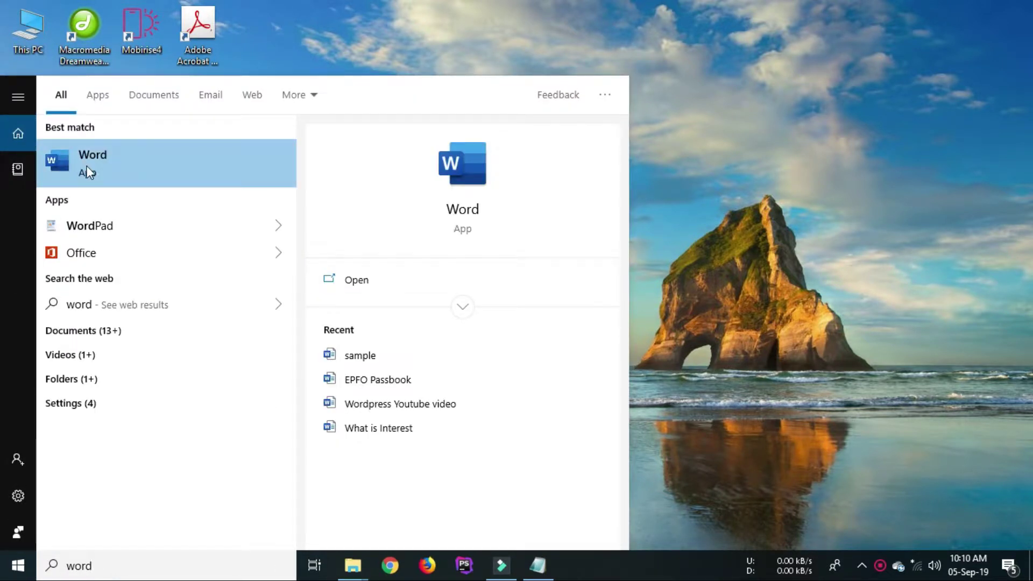
left_click(128, 166)
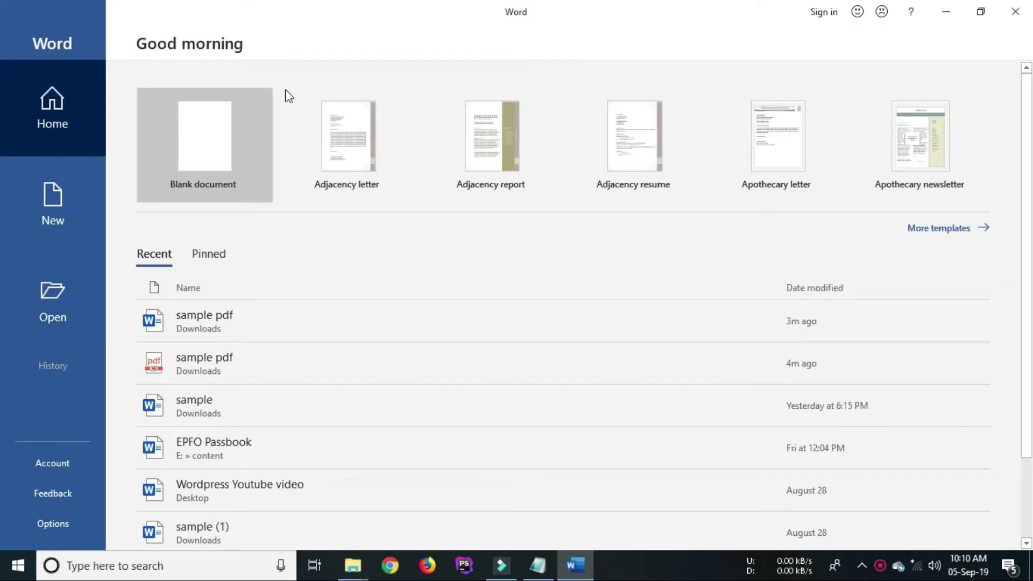
Open the PDF version of 'sample pdf' from the Downloads folder in Word.
left_click(74, 287)
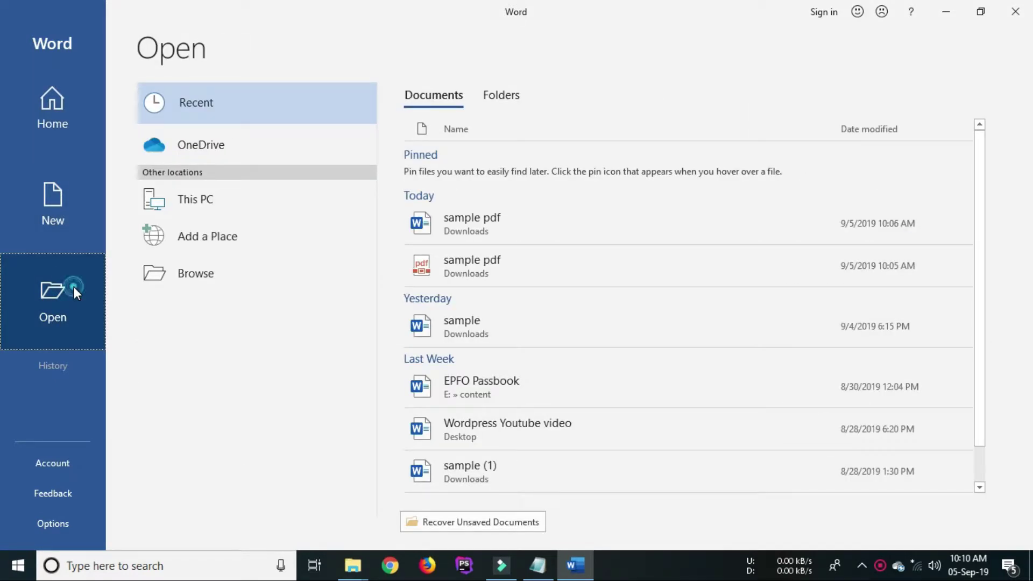
left_click(216, 277)
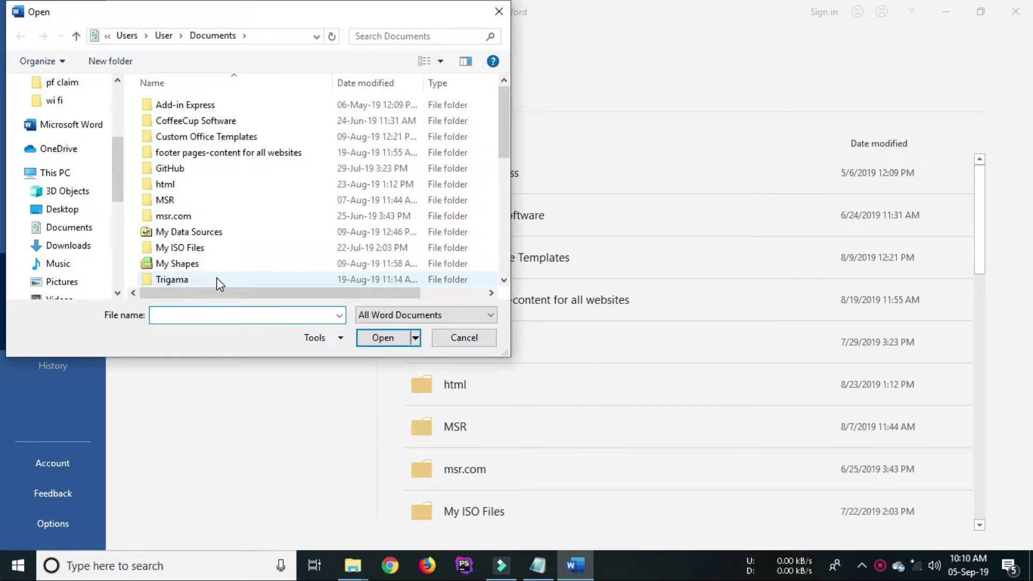
scroll(118, 172, "up", 3)
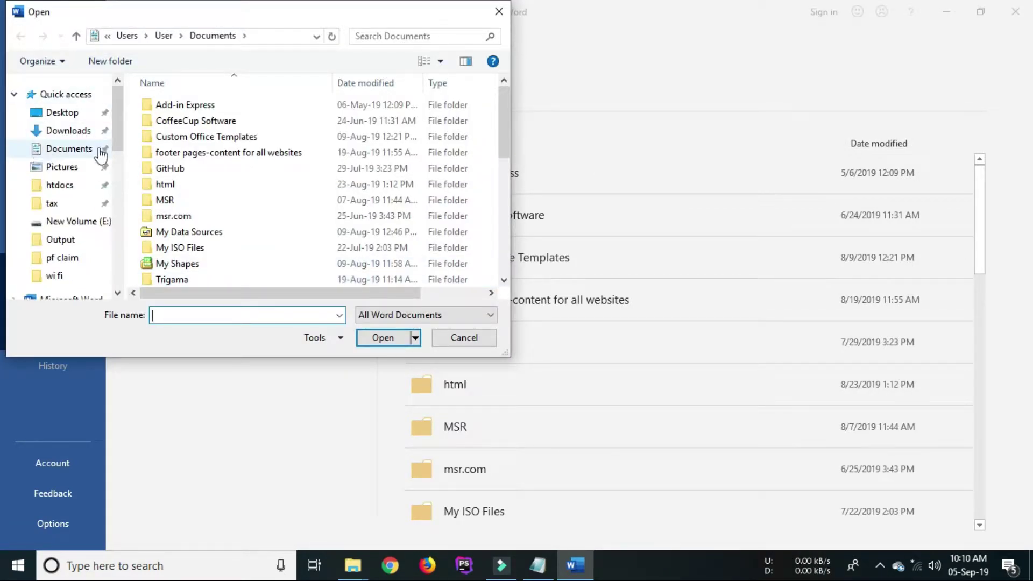
left_click(81, 131)
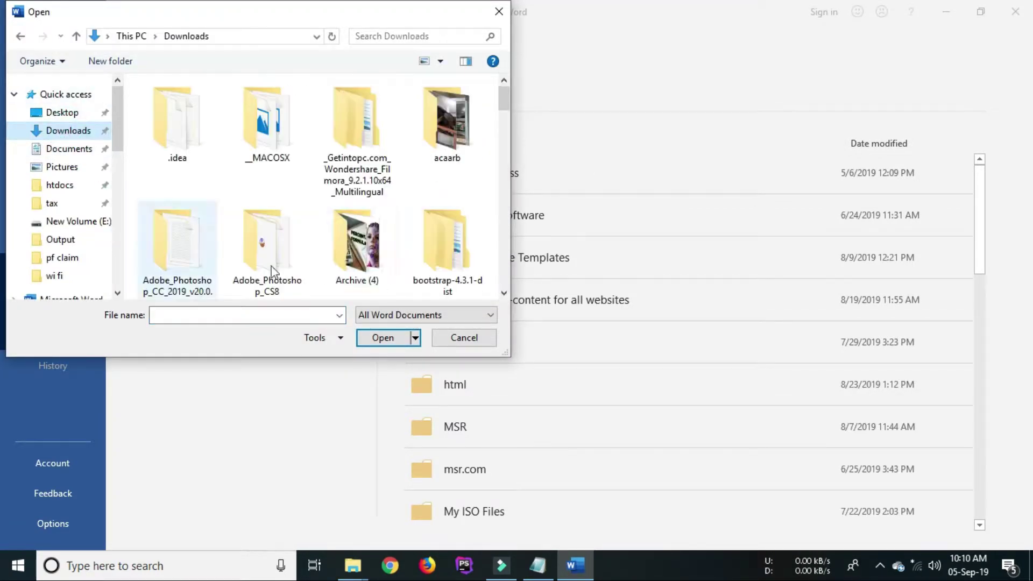
scroll(352, 237, "down", 10)
scroll(59, 215, "down", 5)
scroll(352, 237, "down", 5)
left_click(357, 118)
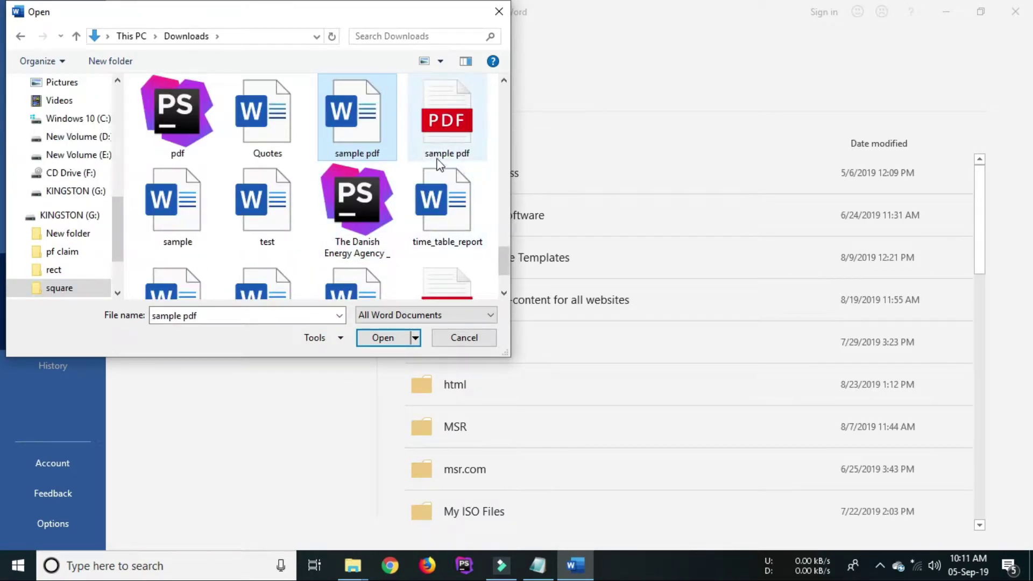
left_click(462, 136)
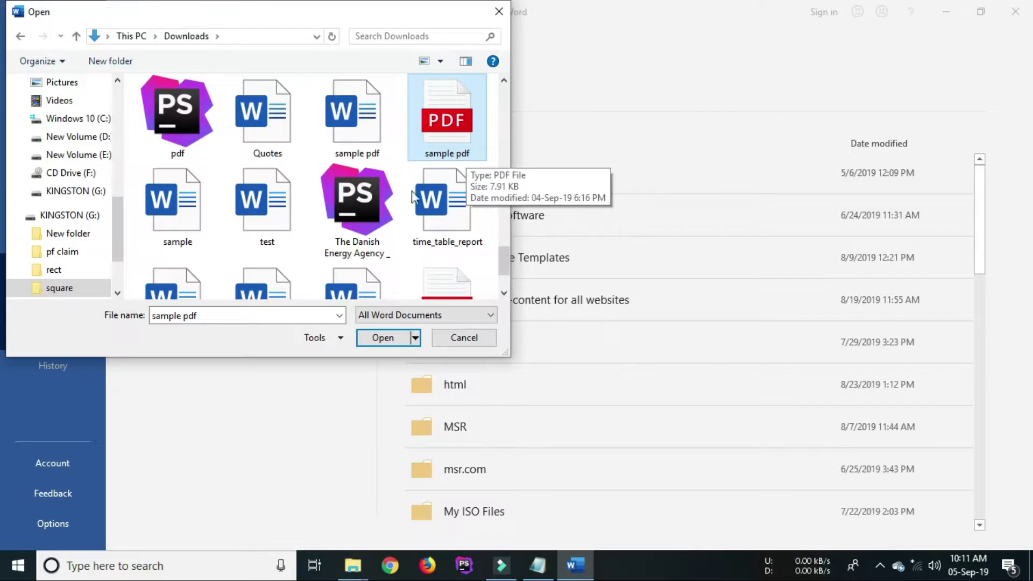
left_click(381, 338)
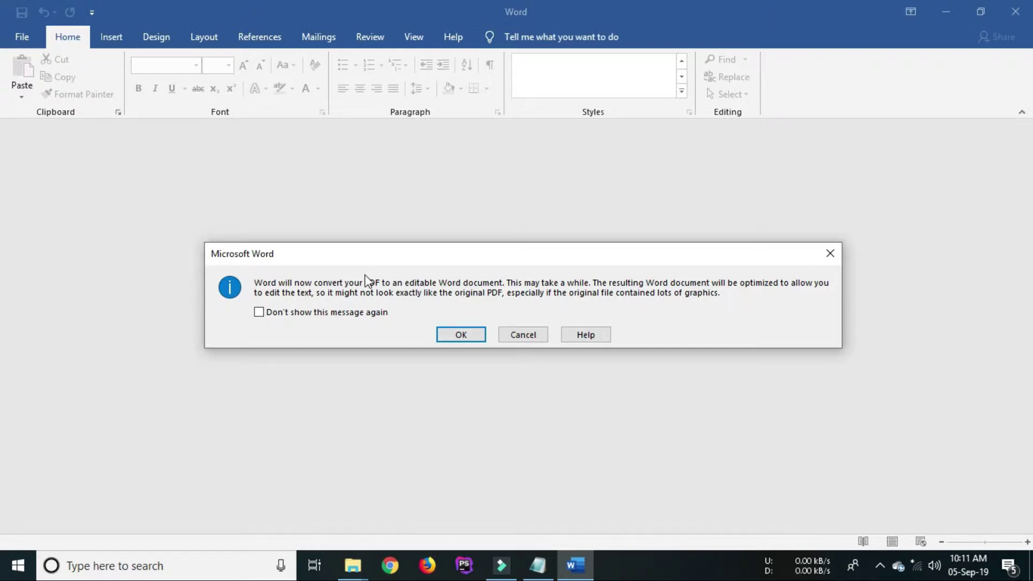
Accept converting the PDF into an editable Word document.
key("Return")
scroll(336, 391, "down", 6)
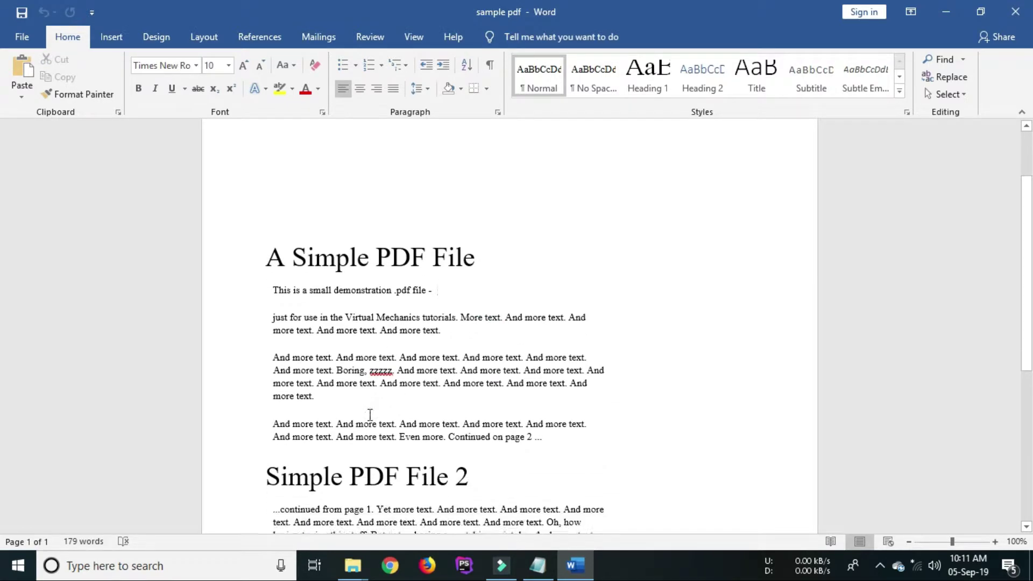
scroll(325, 251, "up", 7)
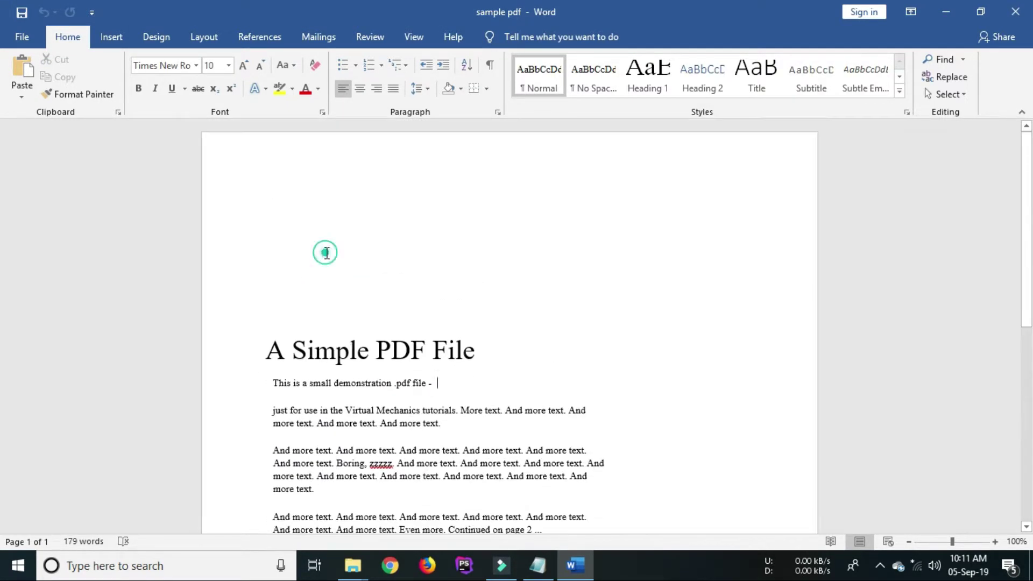
Type 'PDF FILE TO BE EDITABLE,,,,,' and 'NOW WE WILL INSERT MODIFY AND DELETE THE TEXT IN PDF PAGE.' above the heading.
left_click(325, 252)
type("PDF ")
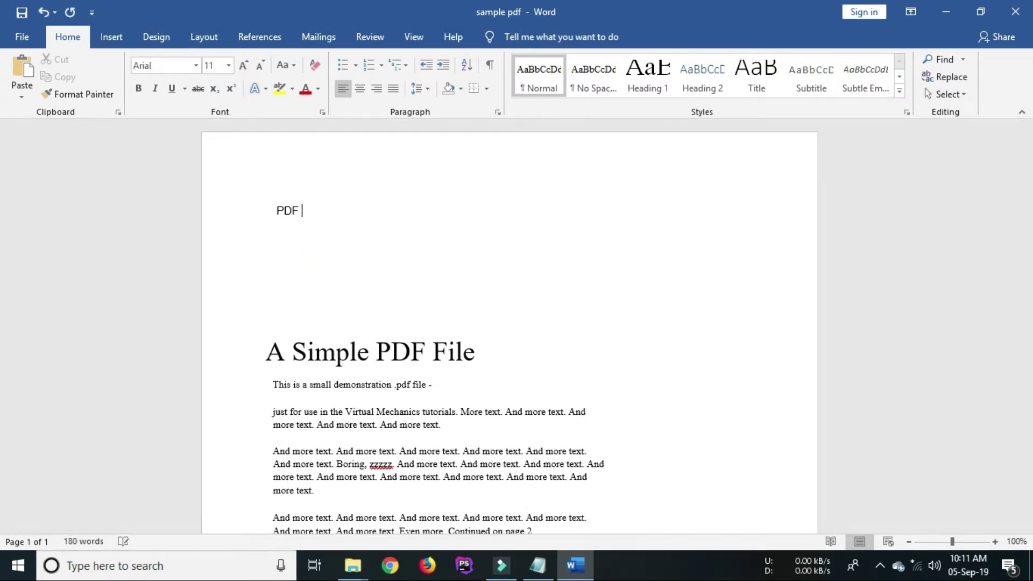
type("FILE TO BE EDITABLE")
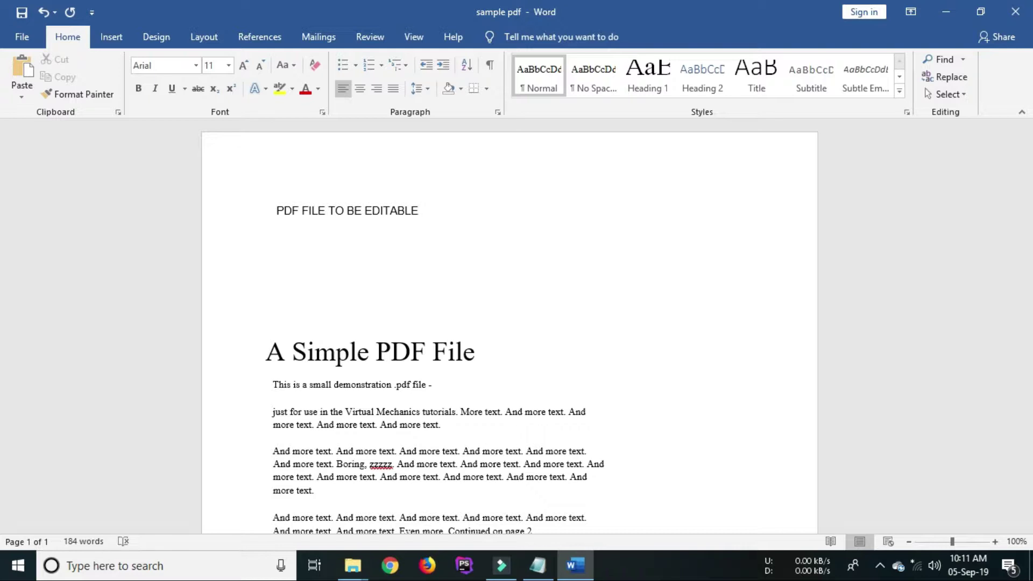
type(",,,,,")
key("Return")
key("Return")
key("Return")
key("Return")
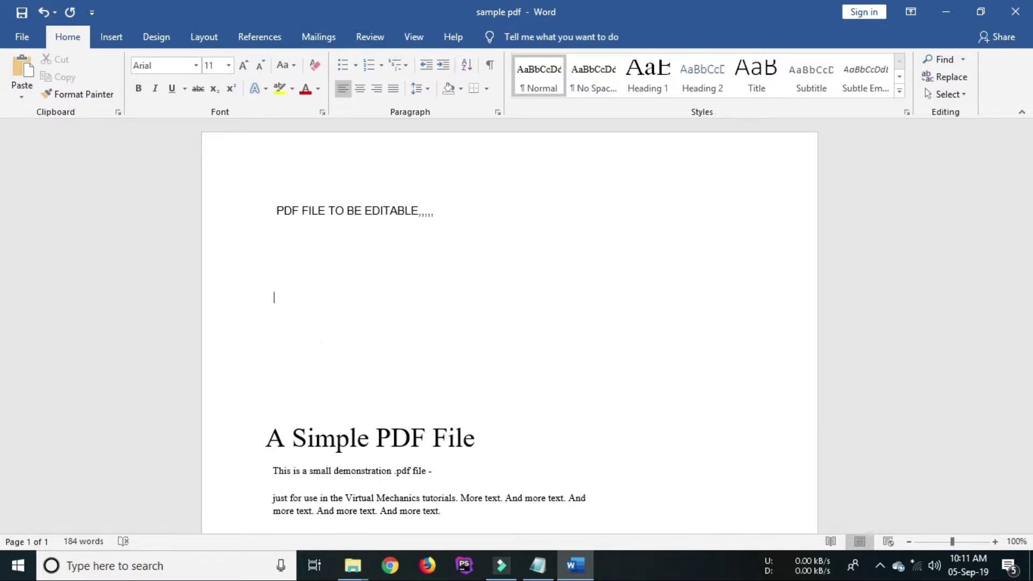
type("NOW ")
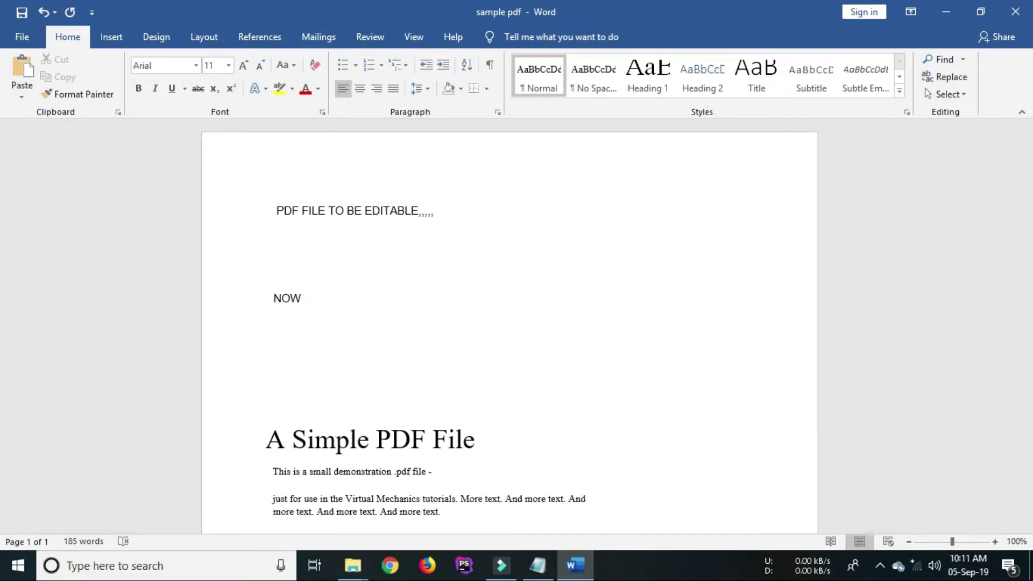
type("WE WILL INSERT ")
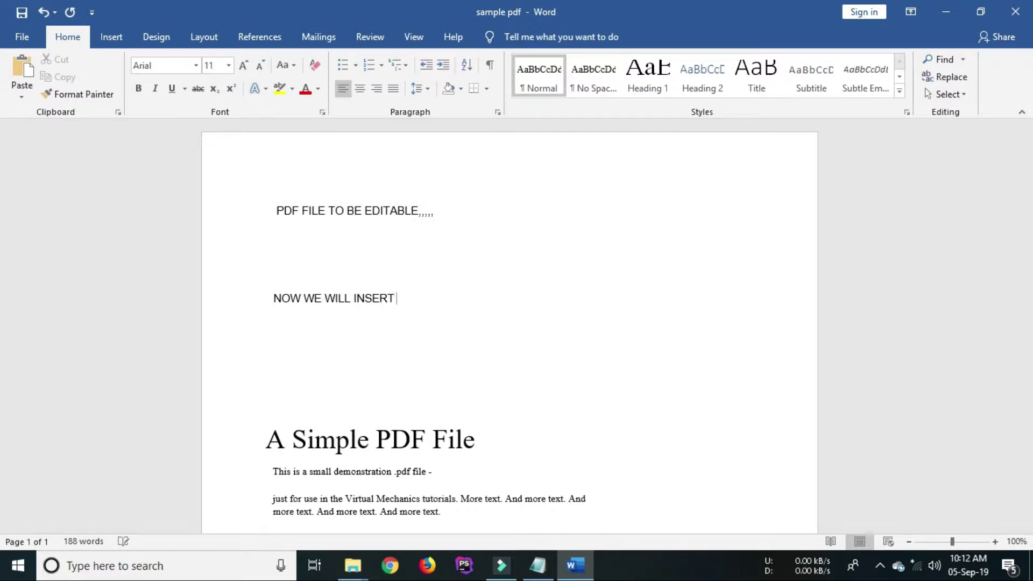
type("MODIFY AND")
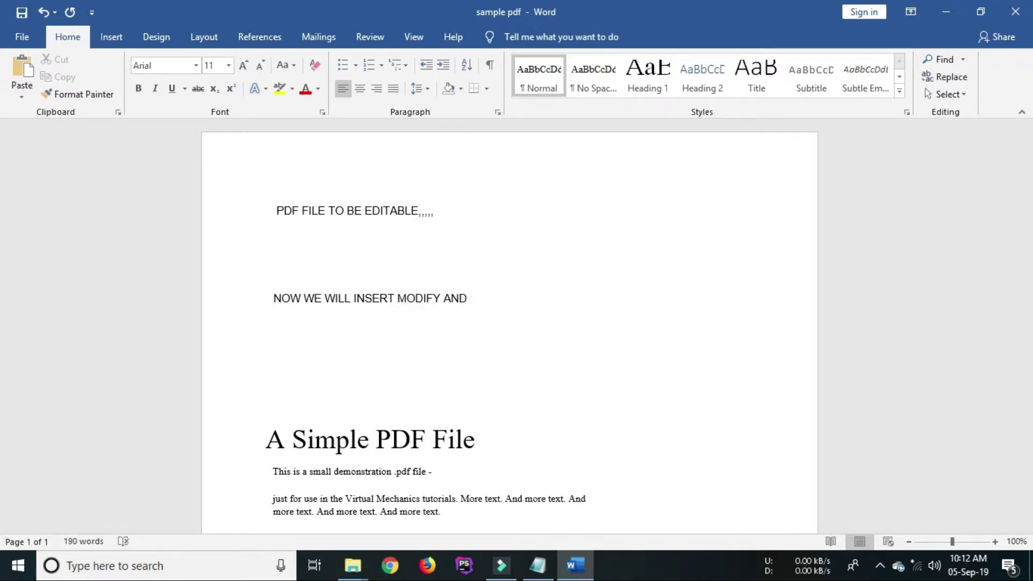
type(" DELETE TAHE")
key("BackSpace")
key("BackSpace")
key("BackSpace")
key("BackSpace")
type("HE TEXT")
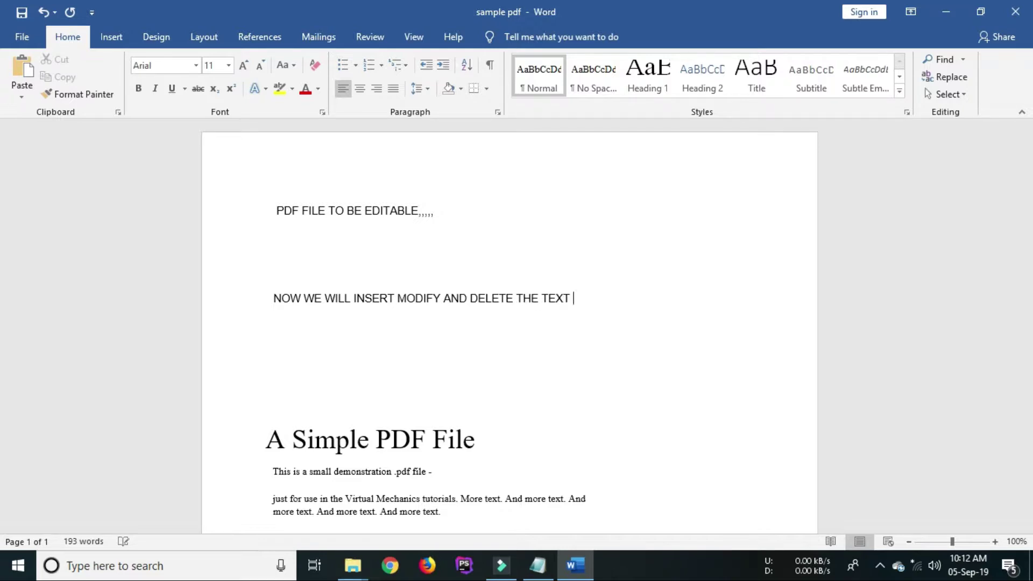
type(" IN PDF PAGE.")
key("Return")
key("Return")
key("Return")
key("Return")
key("Return")
key("Return")
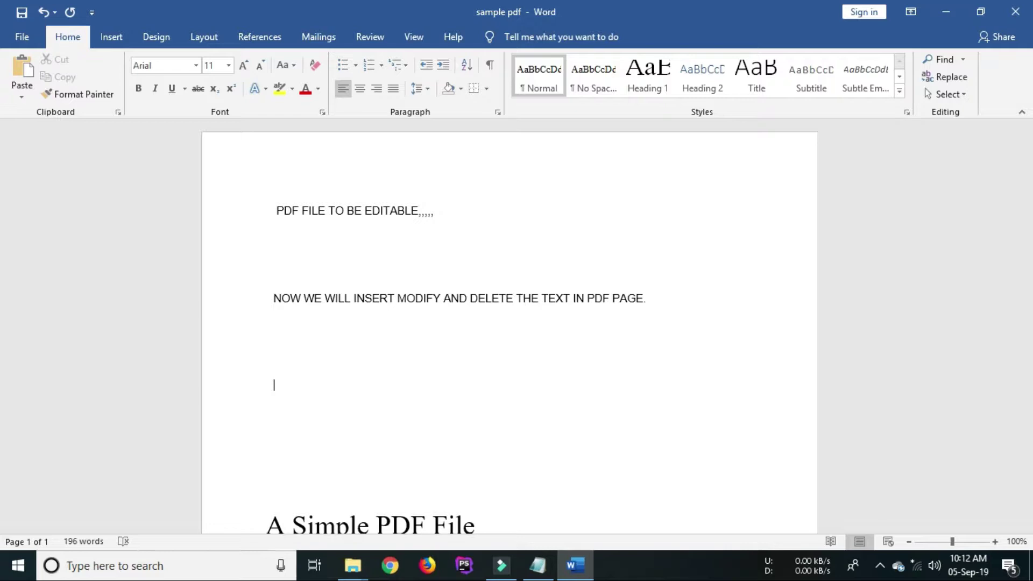
Add a page break after the last paragraph and paste the copied Simple PDF File 2 heading there.
scroll(371, 279, "down", 12)
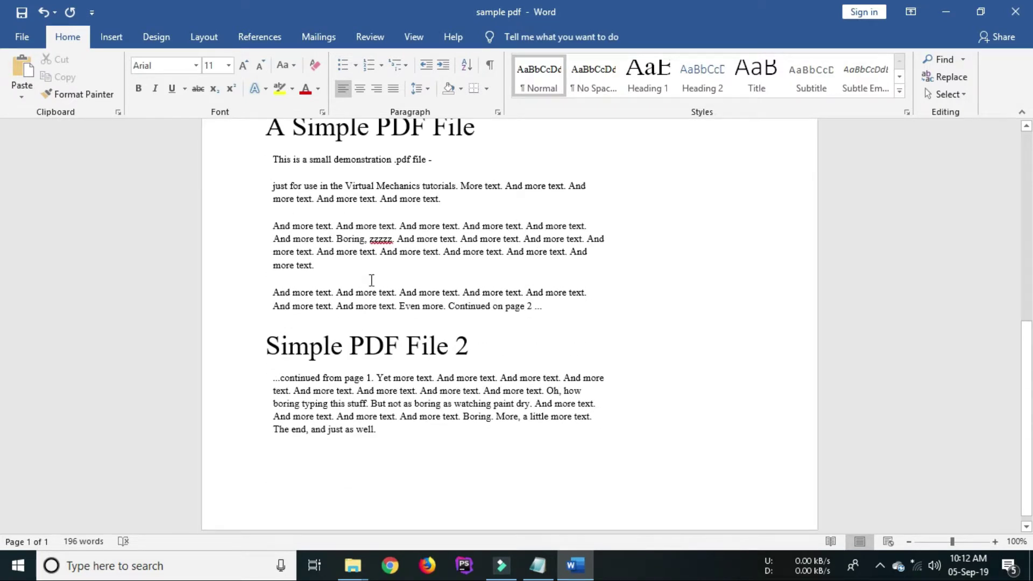
scroll(323, 323, "down", 1)
left_click(296, 463)
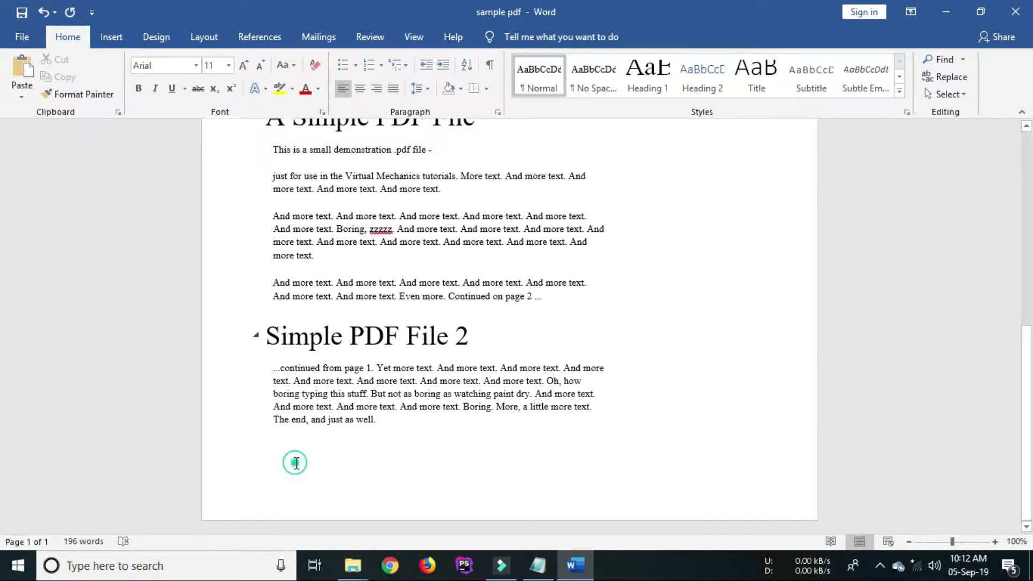
left_click_drag(268, 336, 455, 339)
key("ctrl+c")
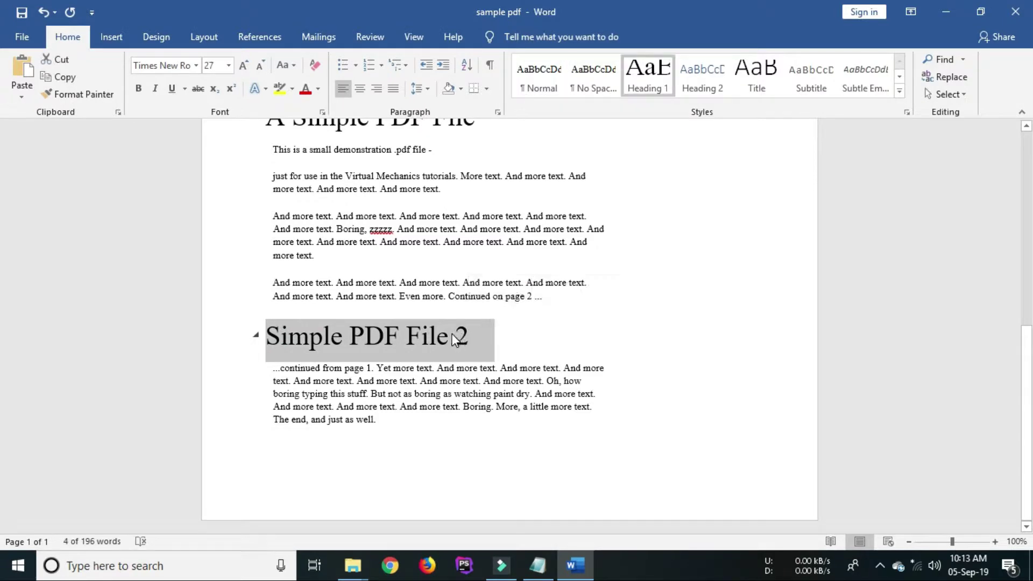
left_click(288, 473)
key("ctrl+Return")
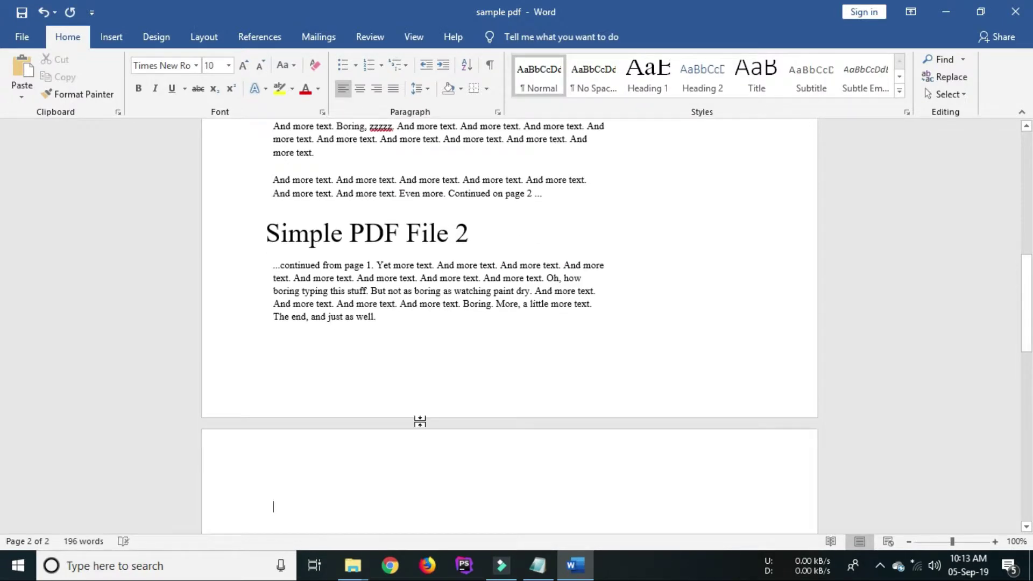
key("ctrl+v")
Change the pasted heading to 'Simple PDF File 3'.
left_click(470, 472)
key("BackSpace")
scroll(470, 471, "down", 10)
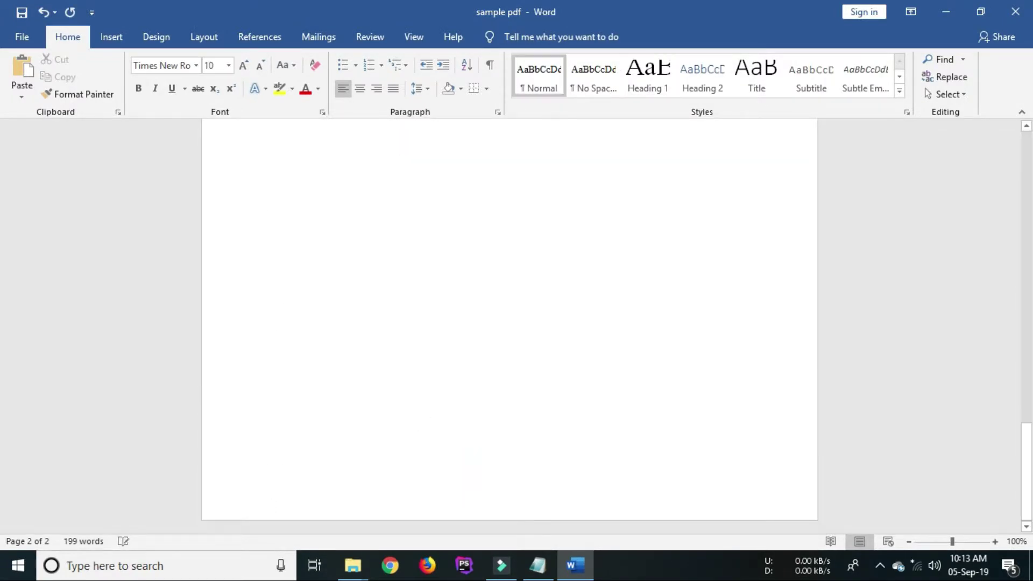
scroll(481, 479, "up", 10)
type("3")
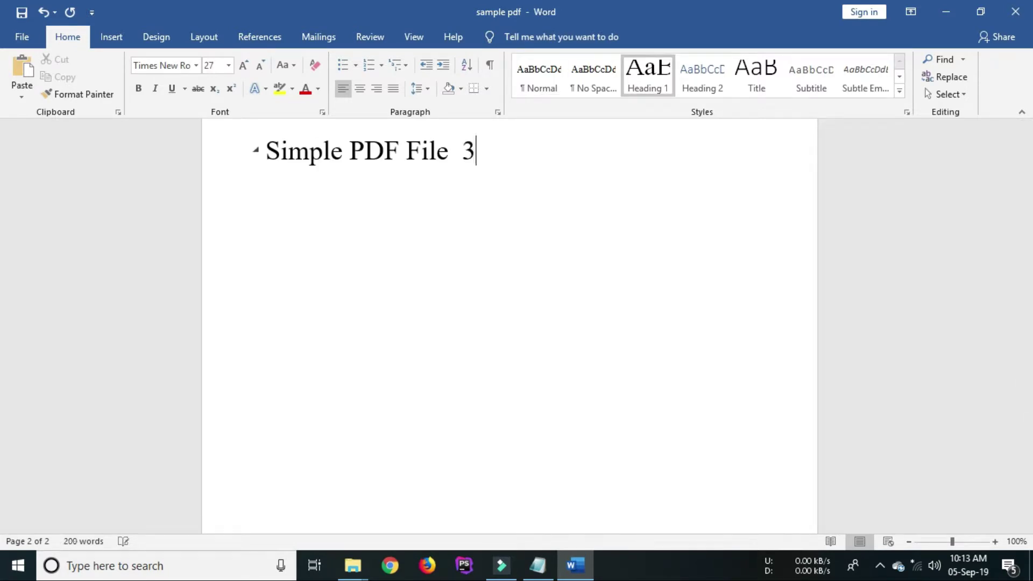
scroll(482, 479, "up", 1)
Copy the page-2 paragraph and paste it on a new line under the Simple PDF File 3 heading.
left_click(310, 253)
scroll(318, 193, "up", 4)
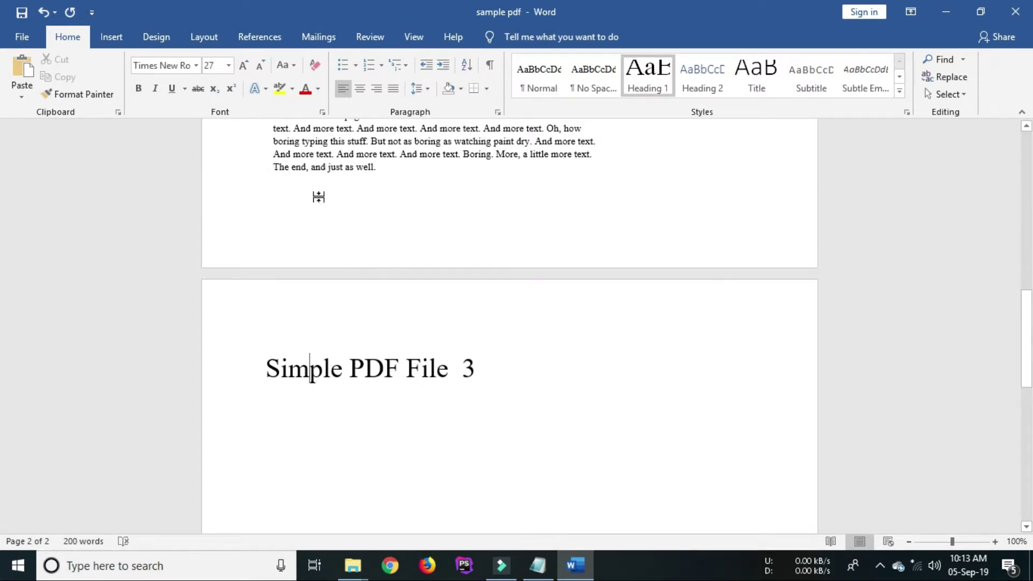
left_click_drag(261, 189, 437, 256)
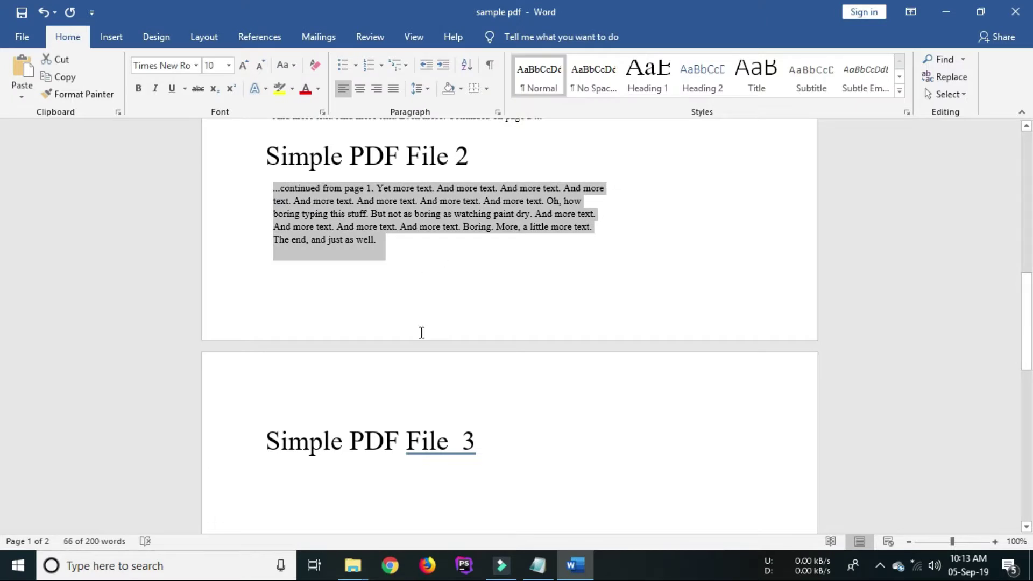
scroll(484, 333, "down", 3)
key("ctrl+c")
left_click(503, 334)
key("Return")
key("ctrl+v")
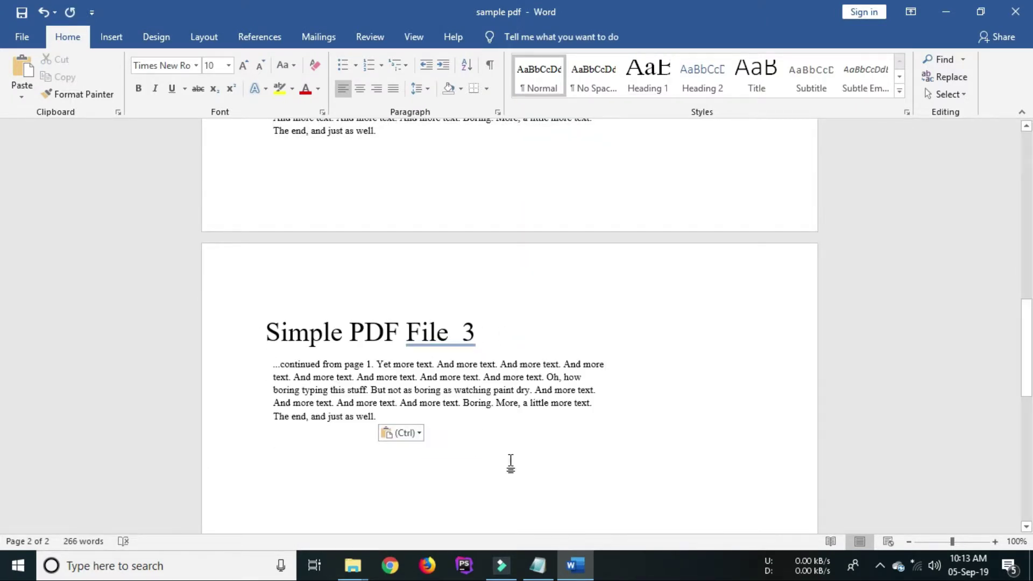
Colour the Simple PDF File 3 heading and its paragraph red.
scroll(495, 473, "up", 3)
scroll(261, 293, "down", 3)
left_click_drag(261, 293, 449, 392)
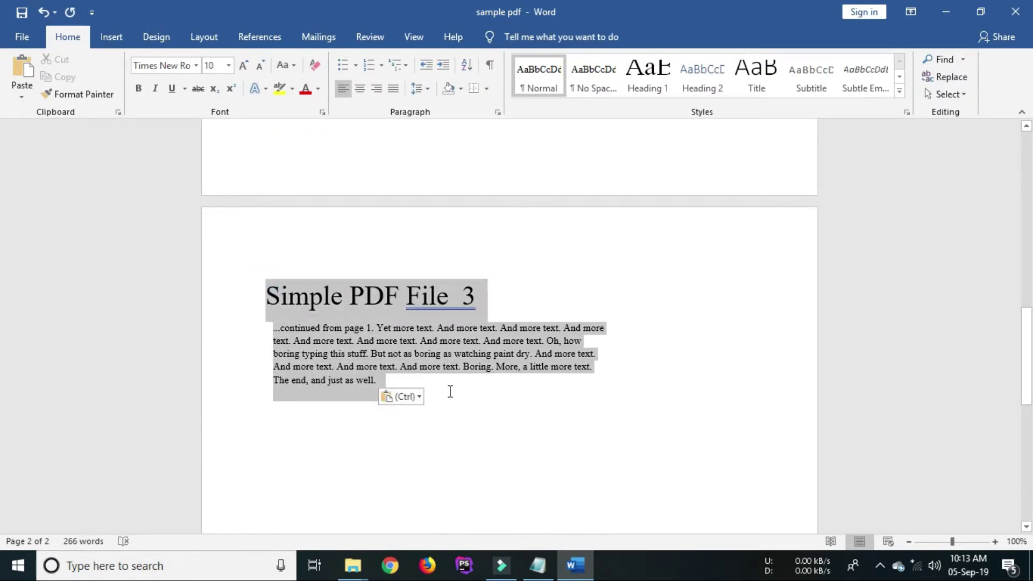
left_click(306, 88)
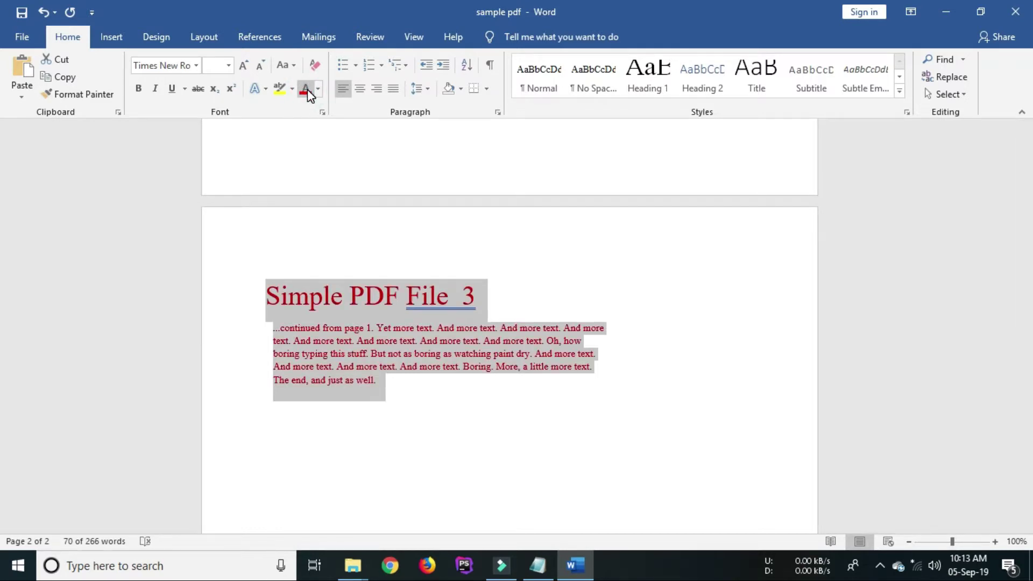
left_click(458, 386)
scroll(499, 441, "up", 10)
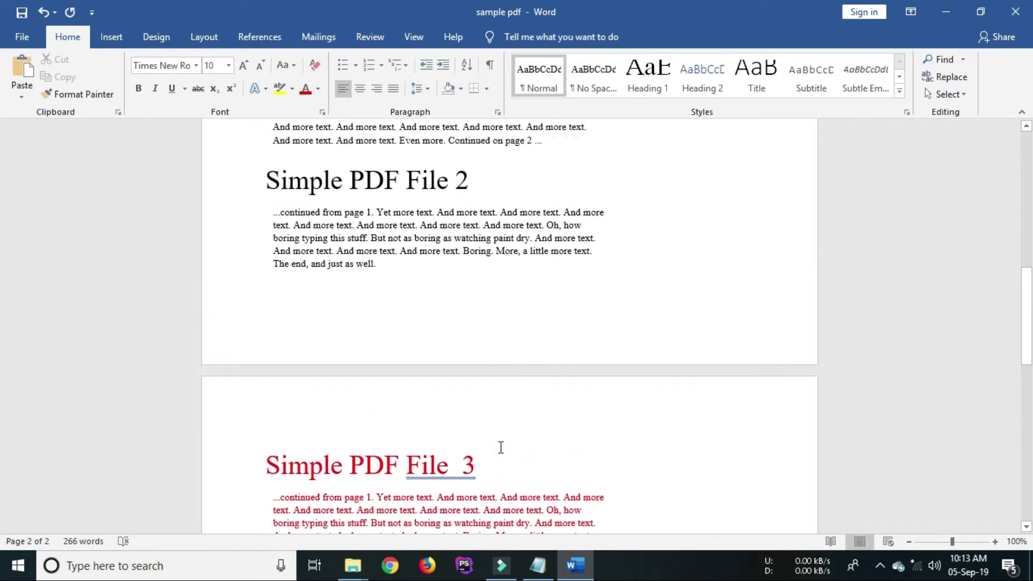
scroll(492, 415, "up", 4)
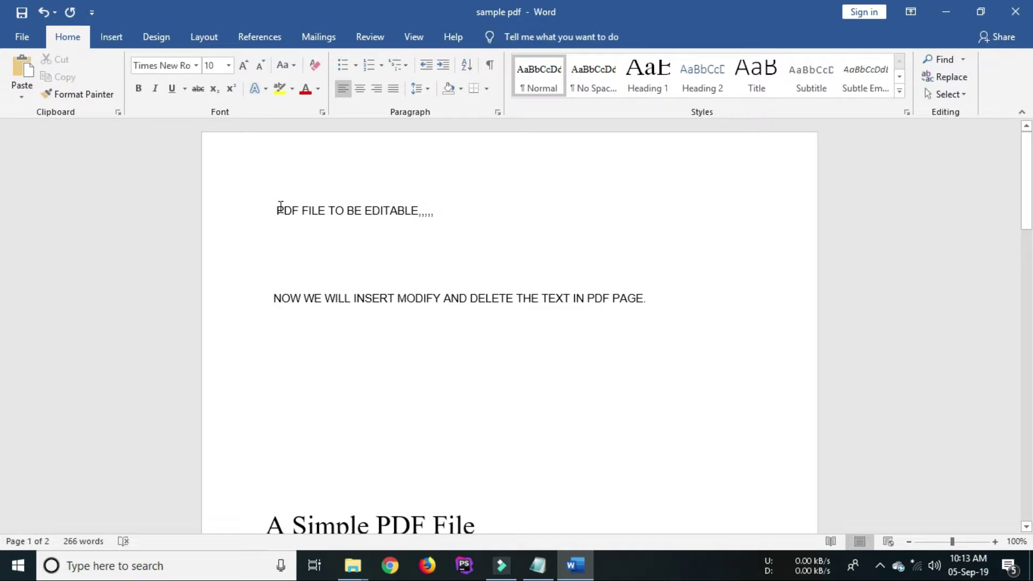
Save the document as 'sample pdf METHOD -1'.
left_click(24, 41)
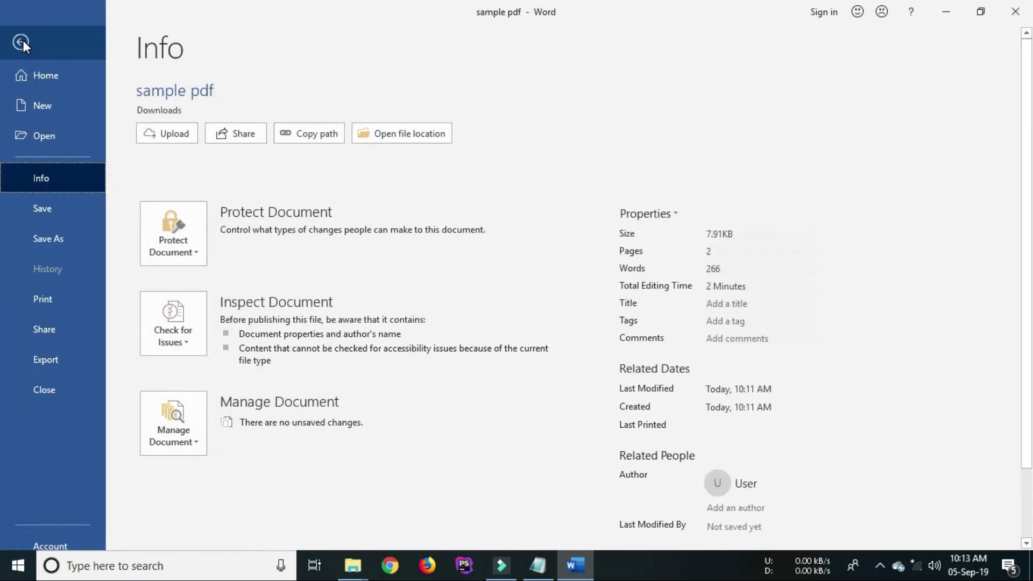
left_click(42, 209)
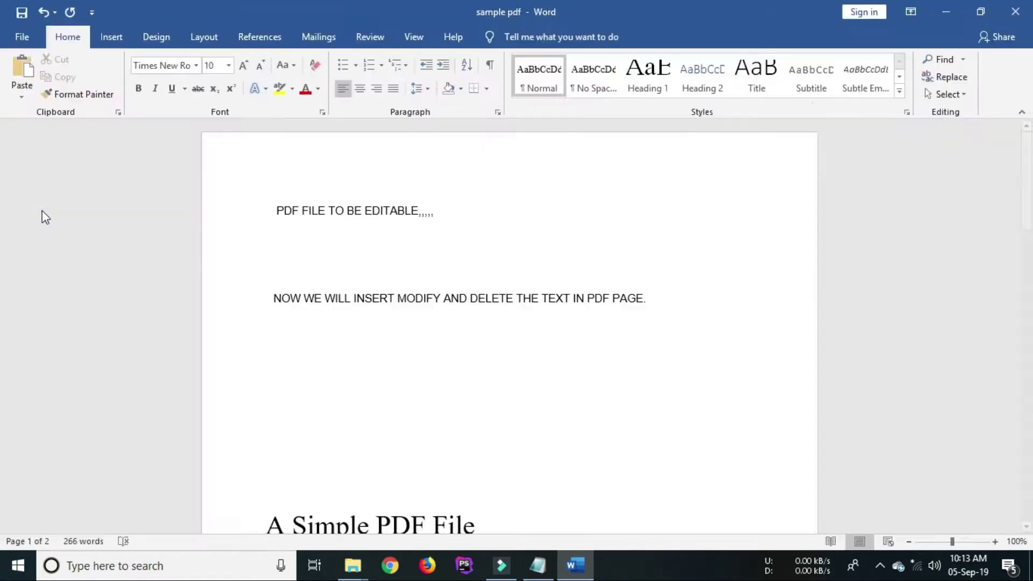
left_click(142, 259)
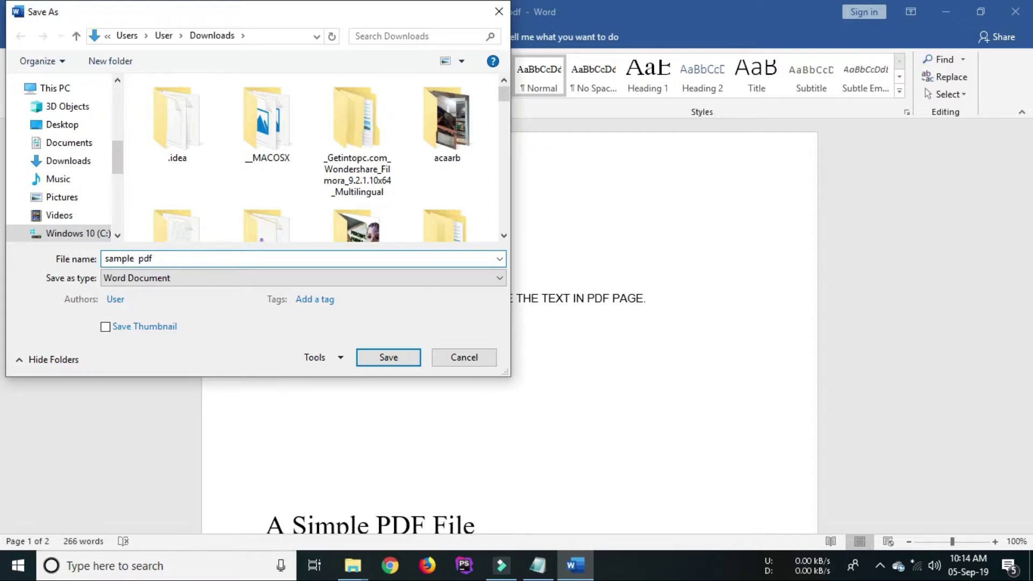
key("End")
type("METHOD -1")
left_click(387, 357)
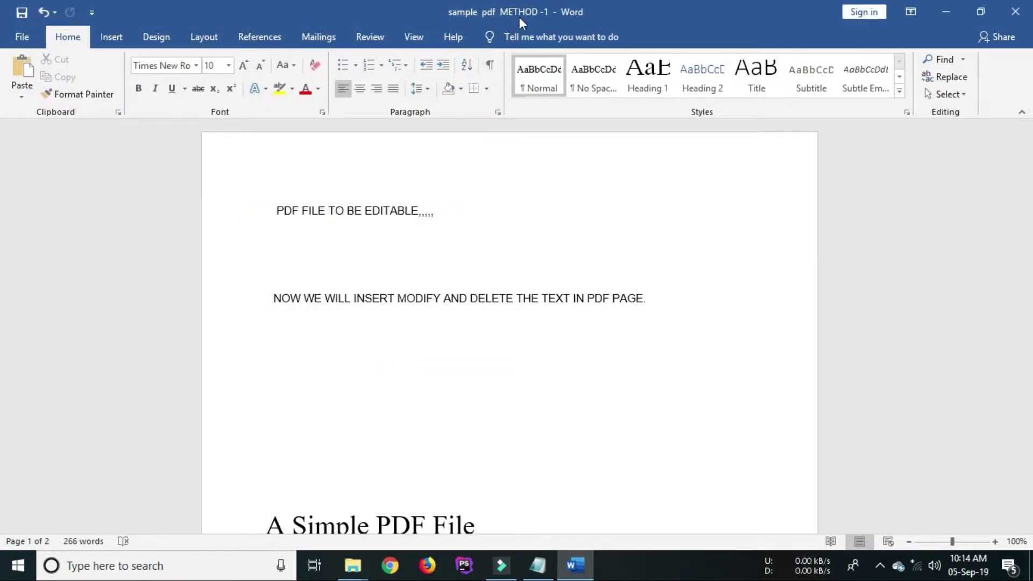
Close Word, refresh the desktop twice, and launch Adobe Acrobat Pro.
left_click(1015, 12)
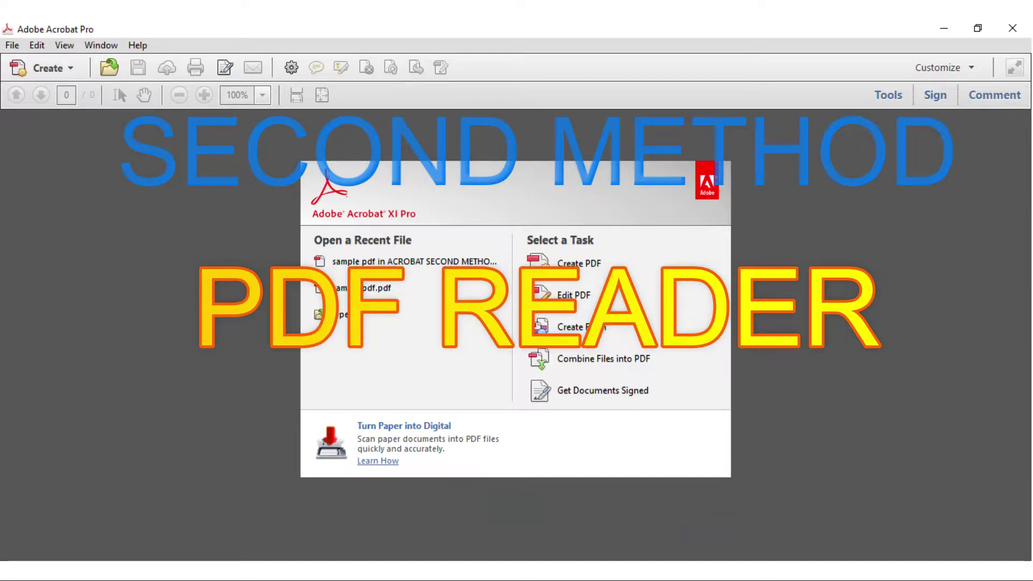
right_click(344, 93)
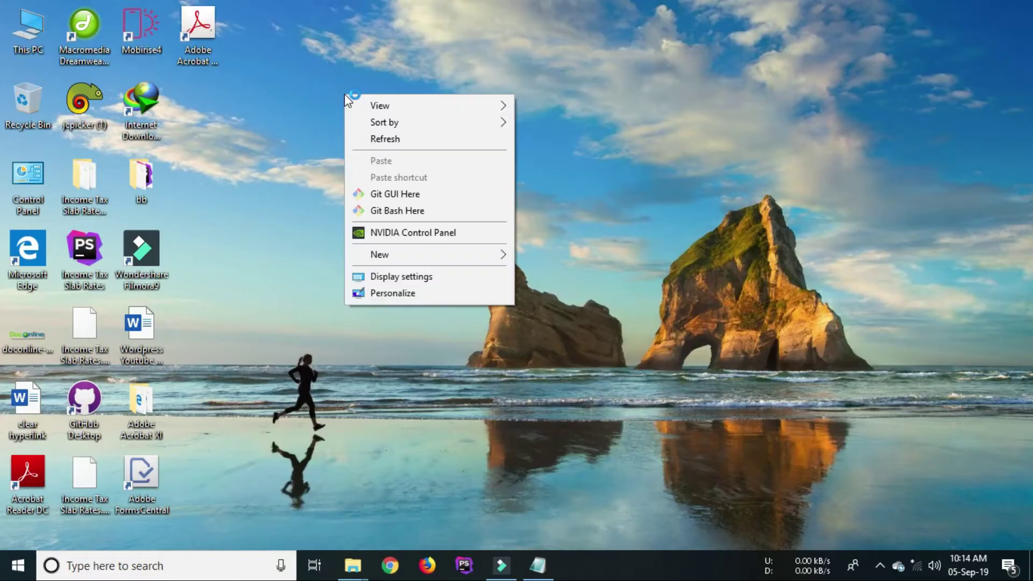
left_click(422, 138)
right_click(390, 125)
left_click(428, 168)
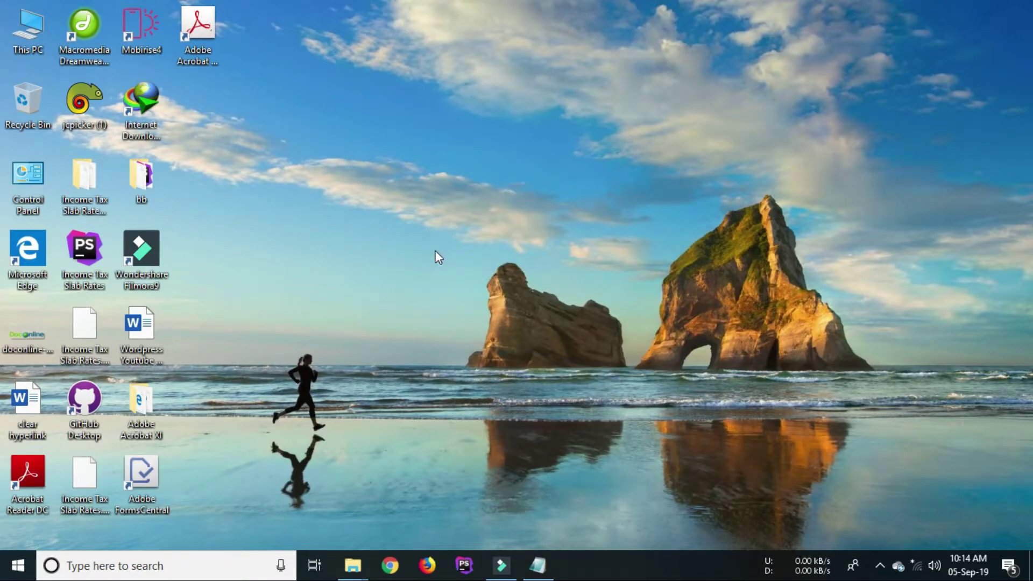
double_click(199, 28)
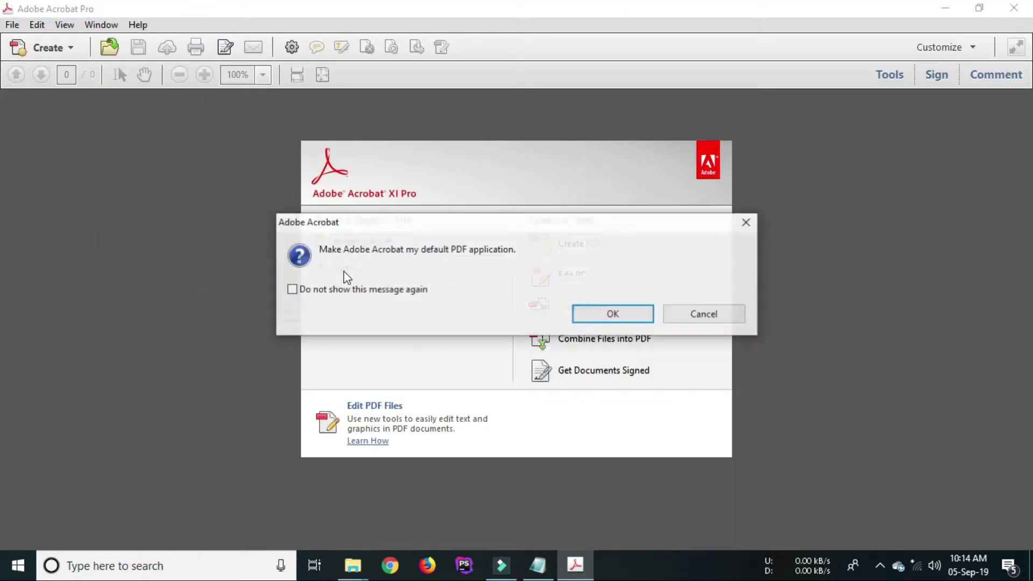
Decline the default-app prompt and open sample pdf.pdf from Downloads, returning to the page top.
left_click(677, 316)
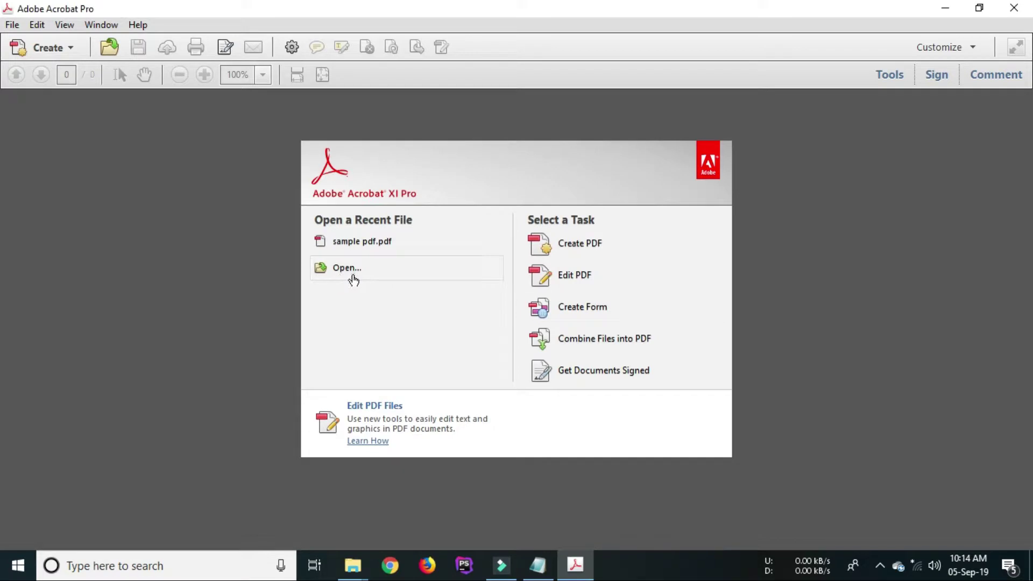
left_click(350, 277)
scroll(323, 254, "down", 2)
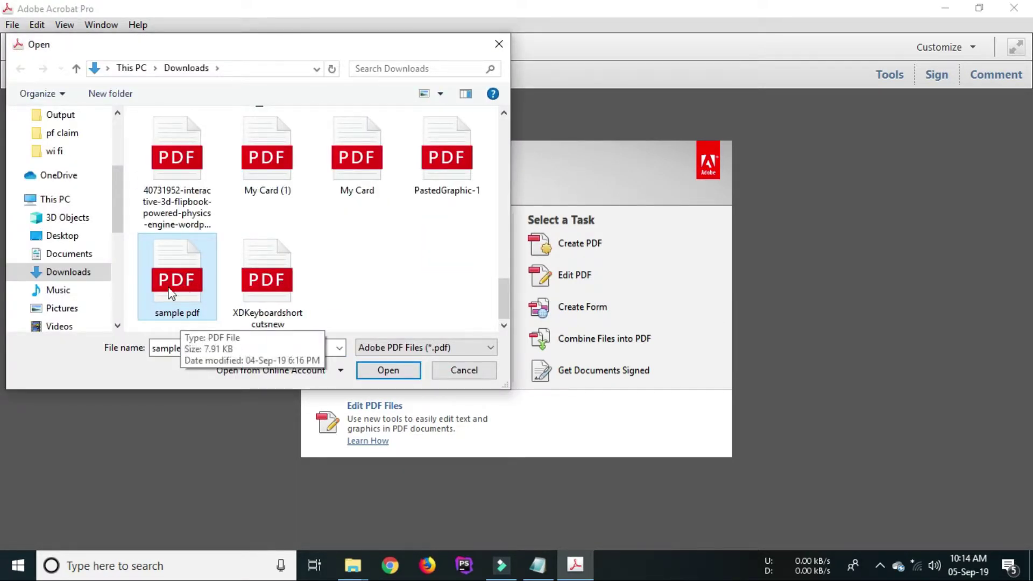
left_click(371, 371)
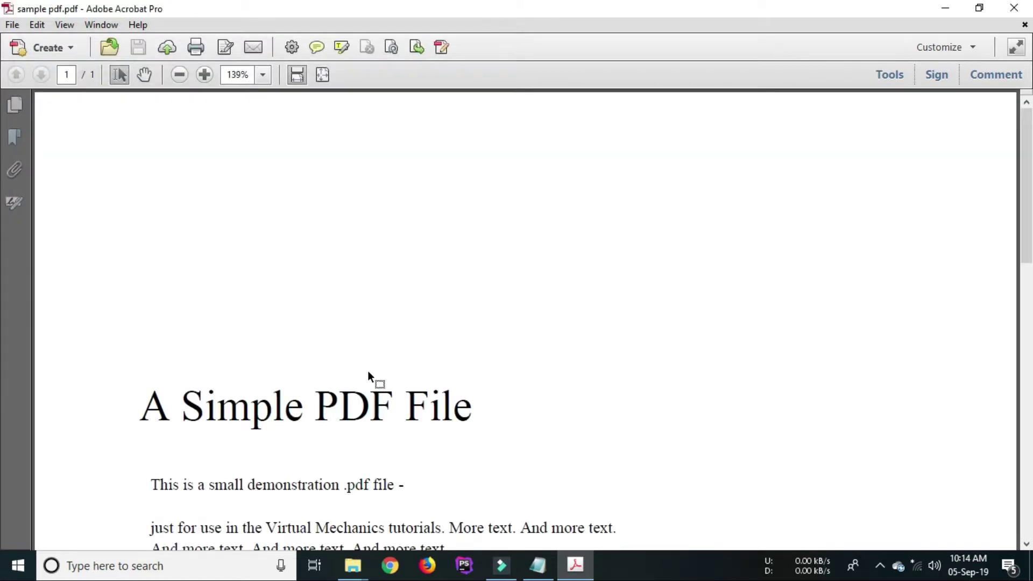
left_click(445, 332)
scroll(242, 401, "down", 6)
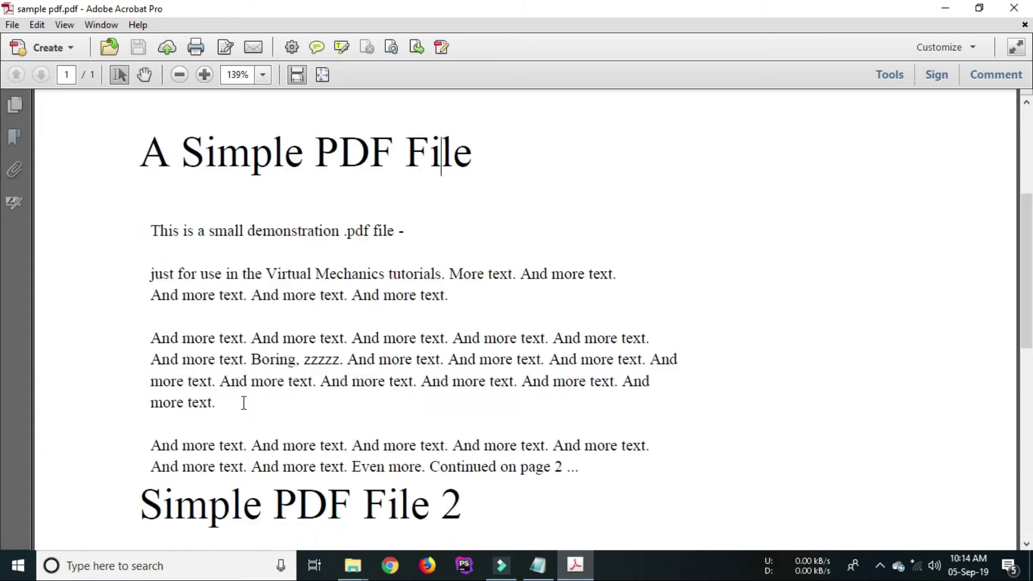
scroll(417, 456, "down", 3)
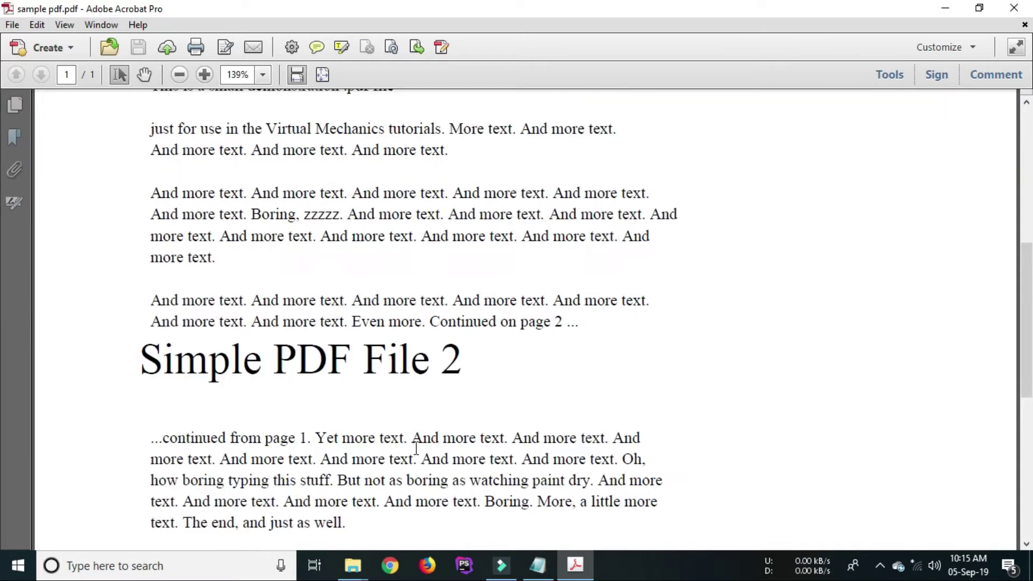
key("Home")
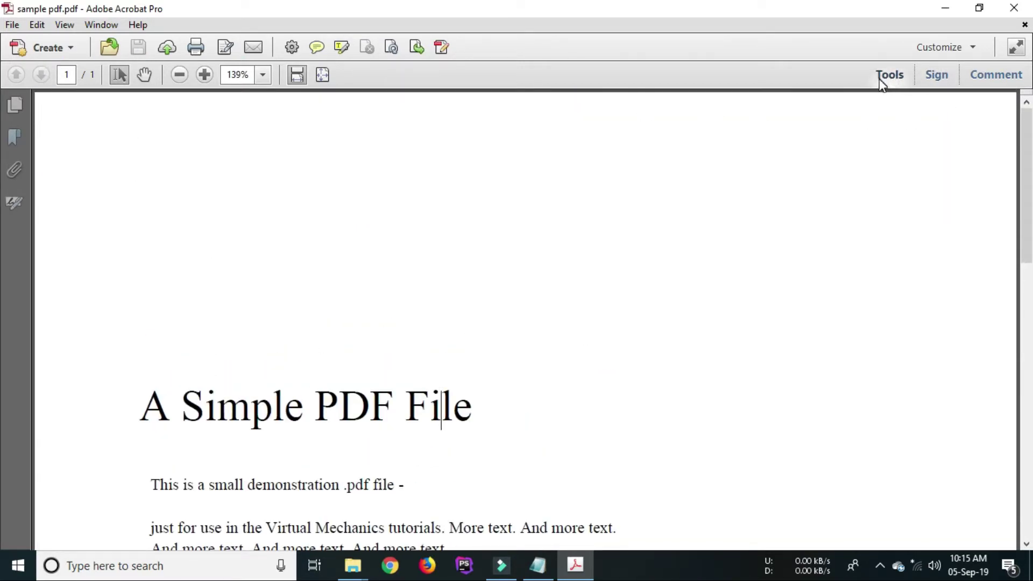
Turn on Edit Text & Images under Tools > Content Editing and select Add Text.
left_click(893, 79)
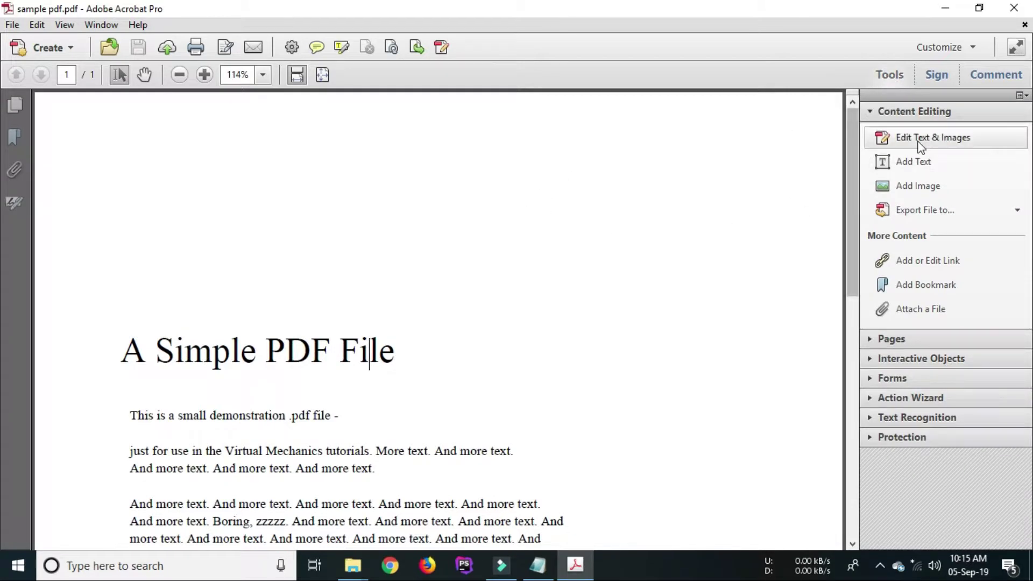
left_click(933, 142)
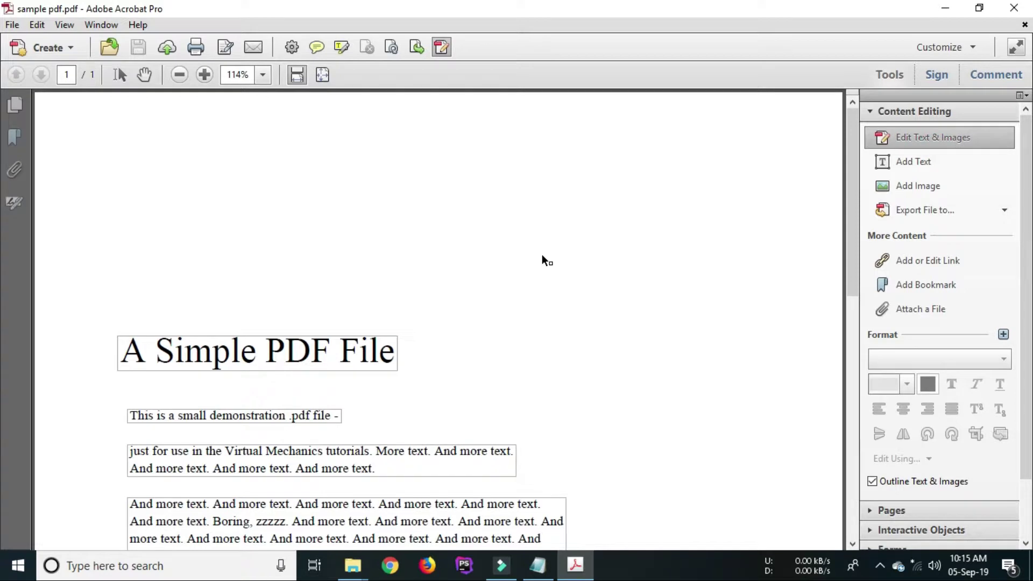
left_click(115, 177)
scroll(546, 320, "down", 2)
scroll(545, 321, "down", 3)
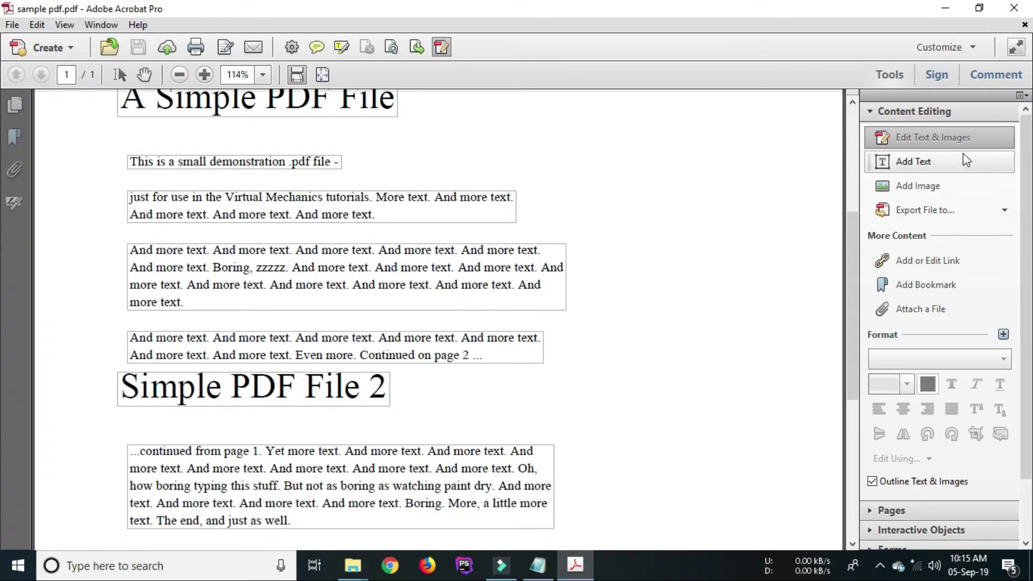
scroll(258, 316, "up", 3)
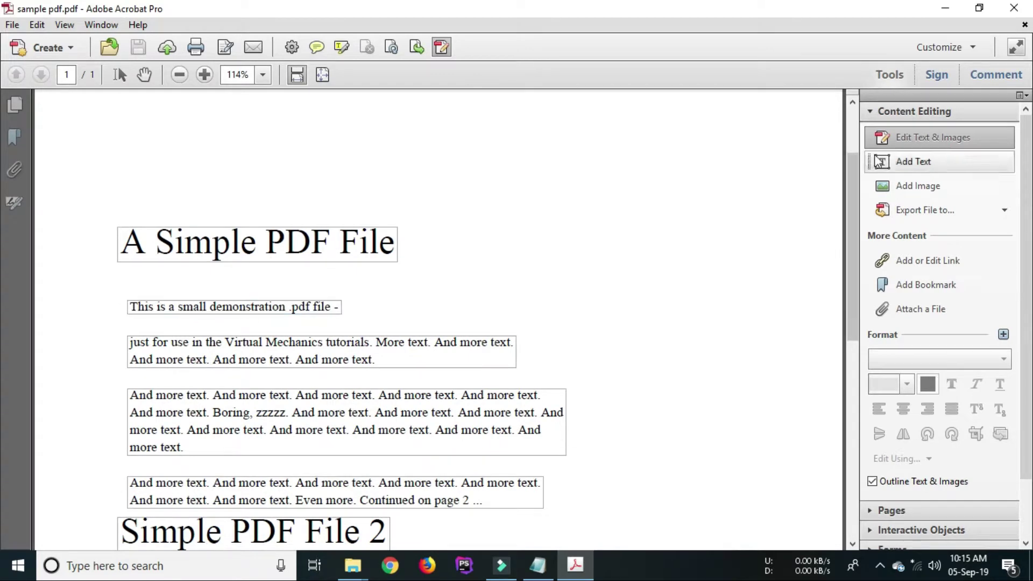
left_click(945, 163)
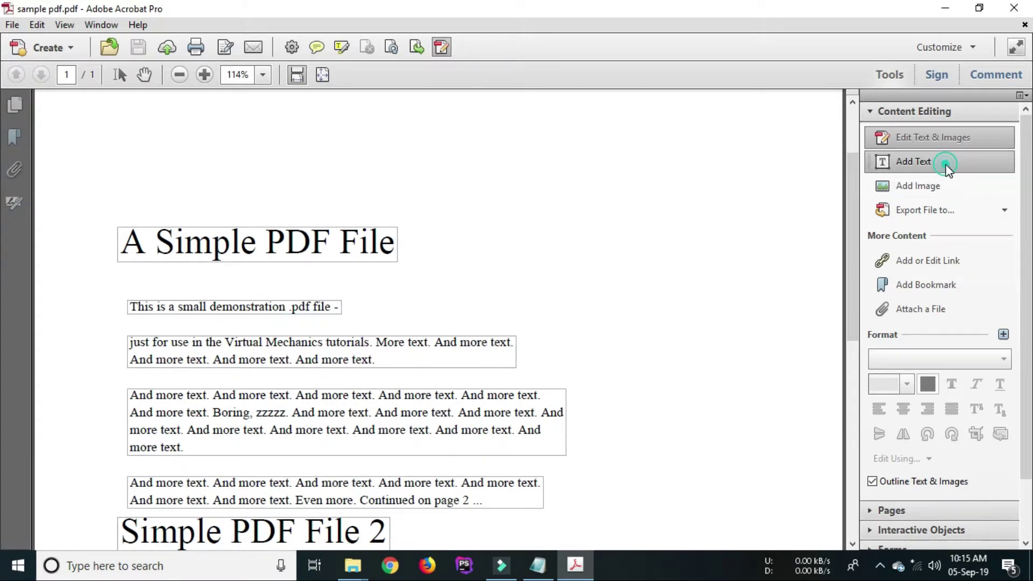
Add a text box near the page top reading 'A simple PDF file can be EDIT'.
left_click(115, 124)
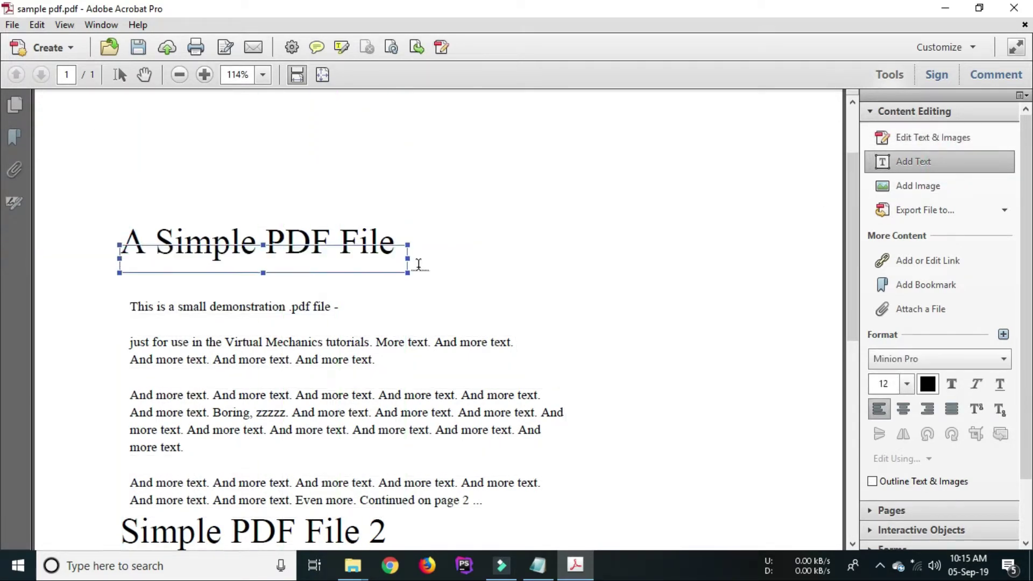
left_click(437, 250)
scroll(269, 269, "up", 2)
left_click(122, 173)
key("Escape")
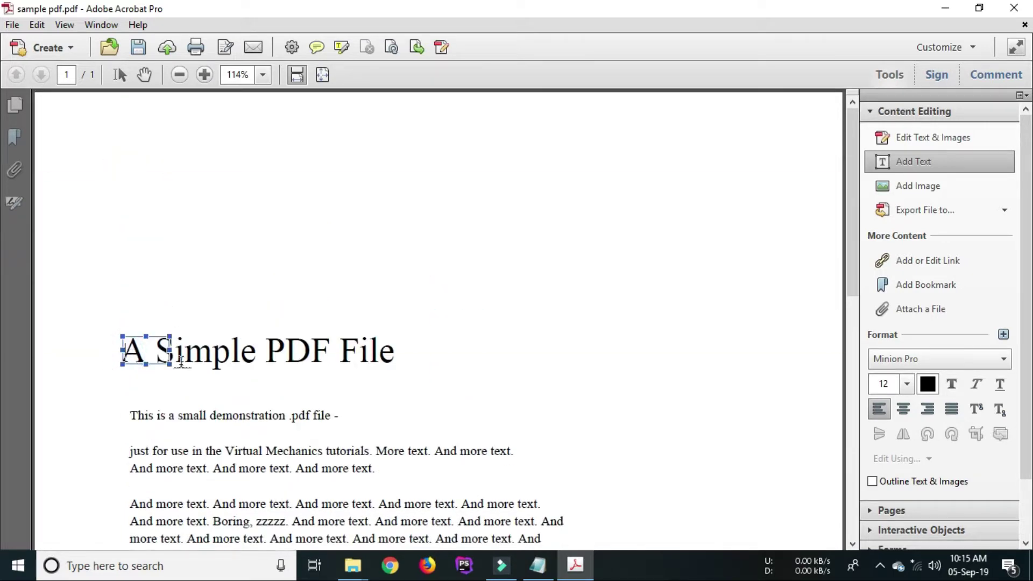
left_click(99, 145)
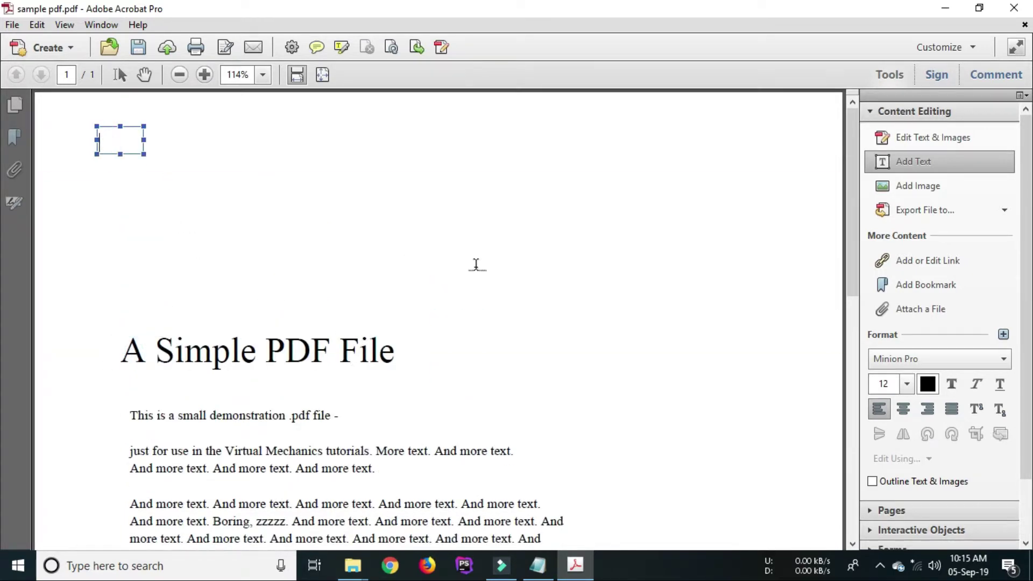
type("A simple PDF")
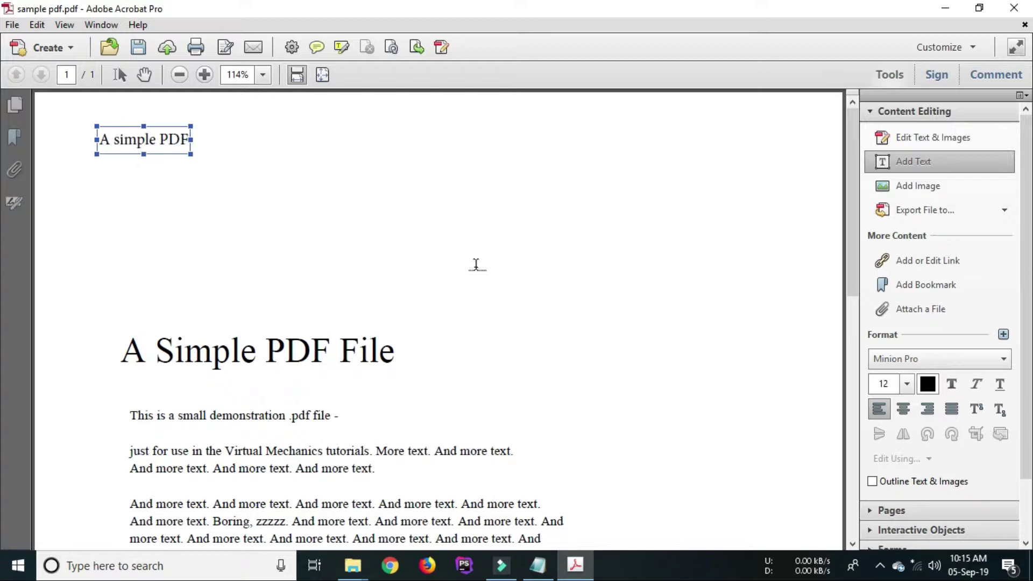
type(" file")
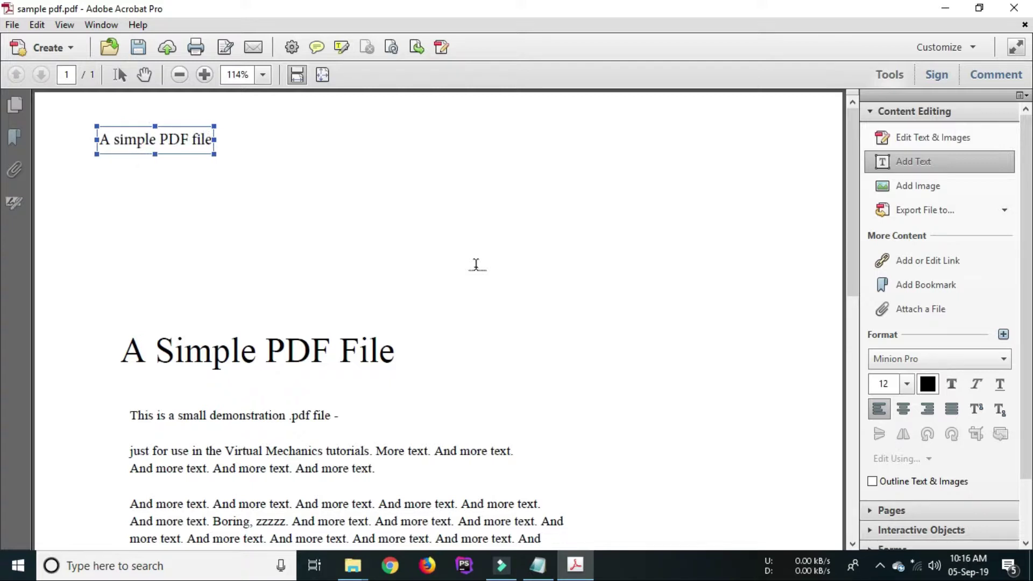
type(" can be ed")
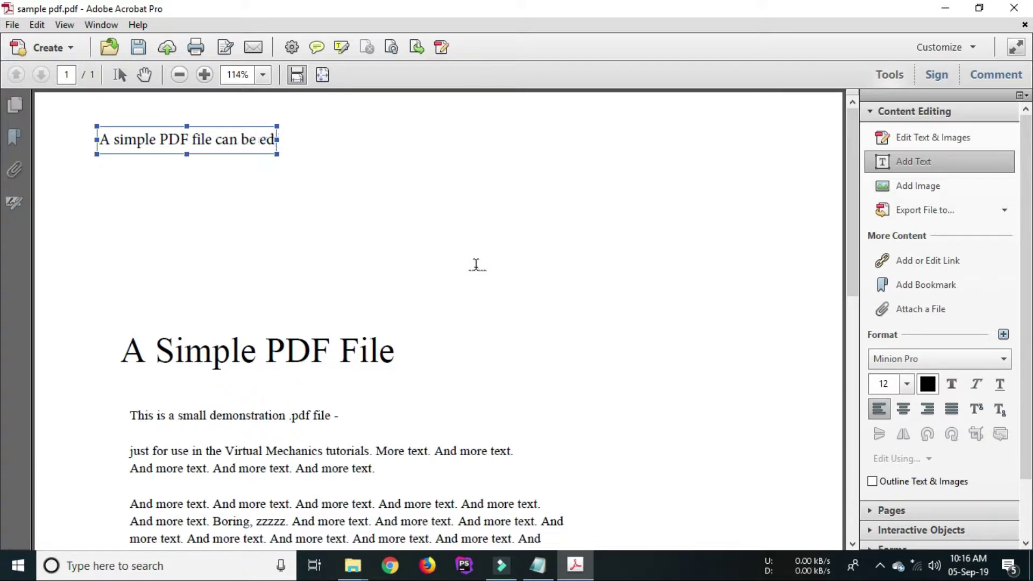
type("it")
key("BackSpace")
key("BackSpace")
key("BackSpace")
key("BackSpace")
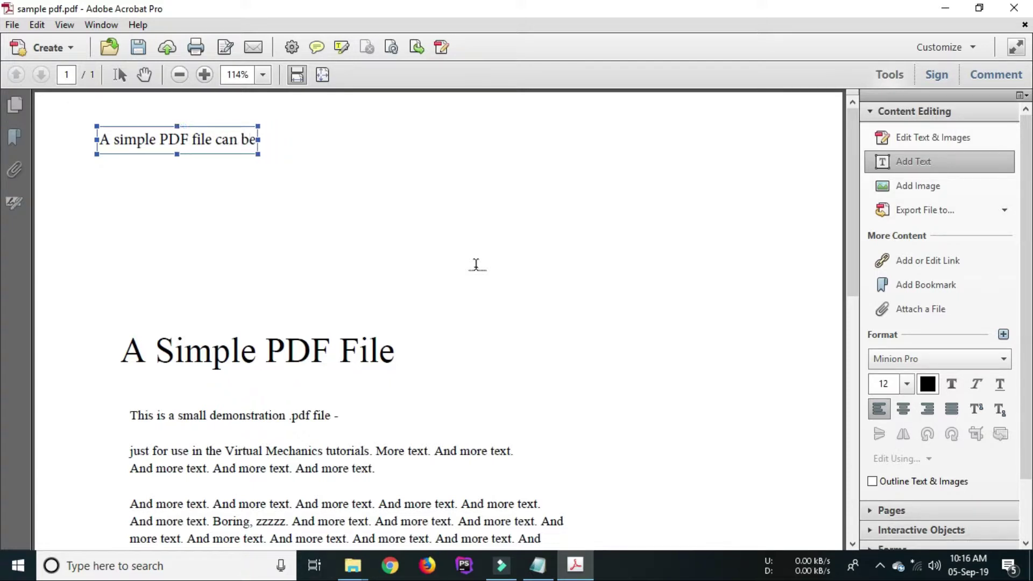
type("EDIT")
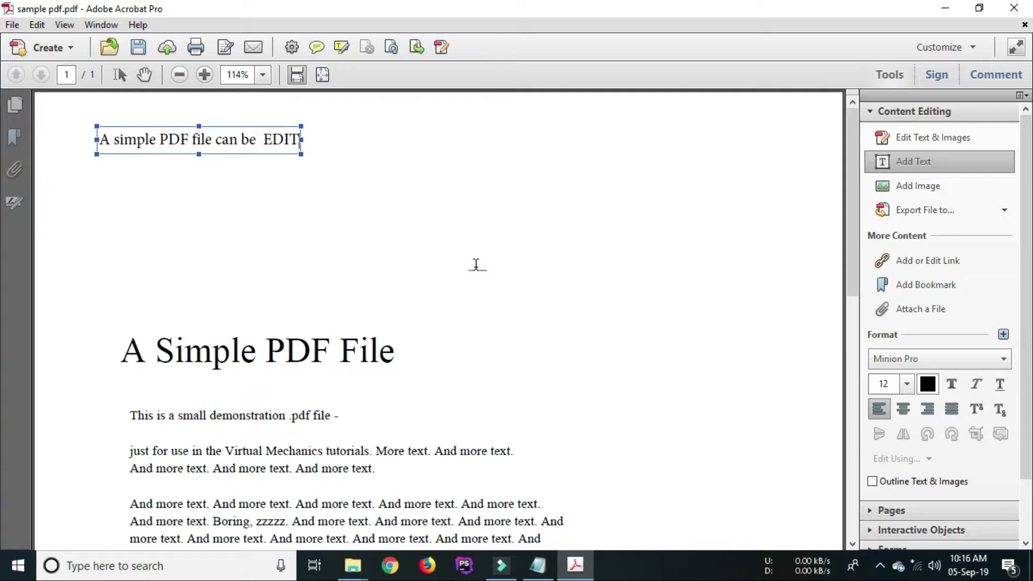
key("Return")
key("Return")
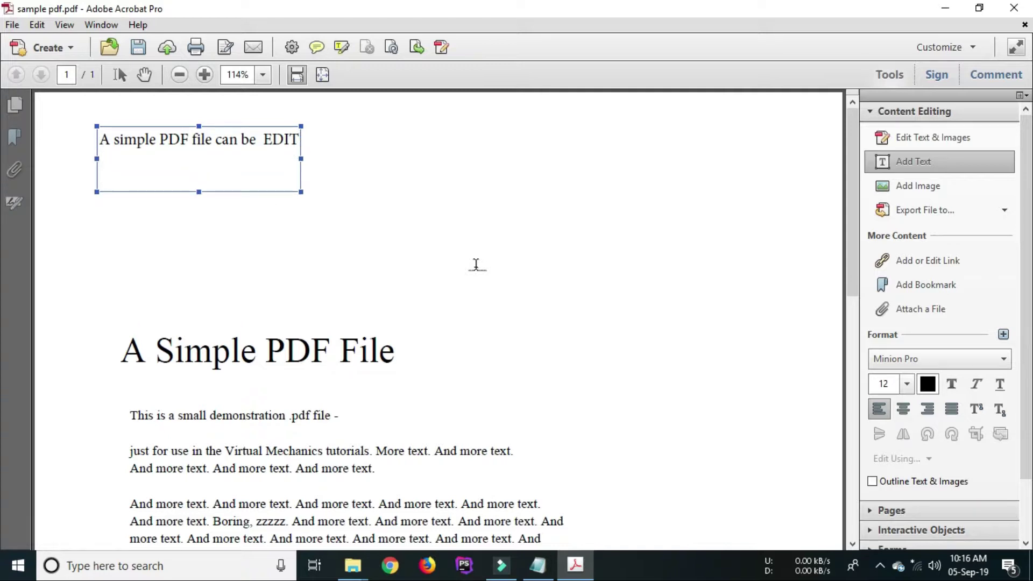
Add the line 'NOW you can INSERT MODIFY AND DELETE', widen the box and nudge it up.
type("NOW you can INSERT")
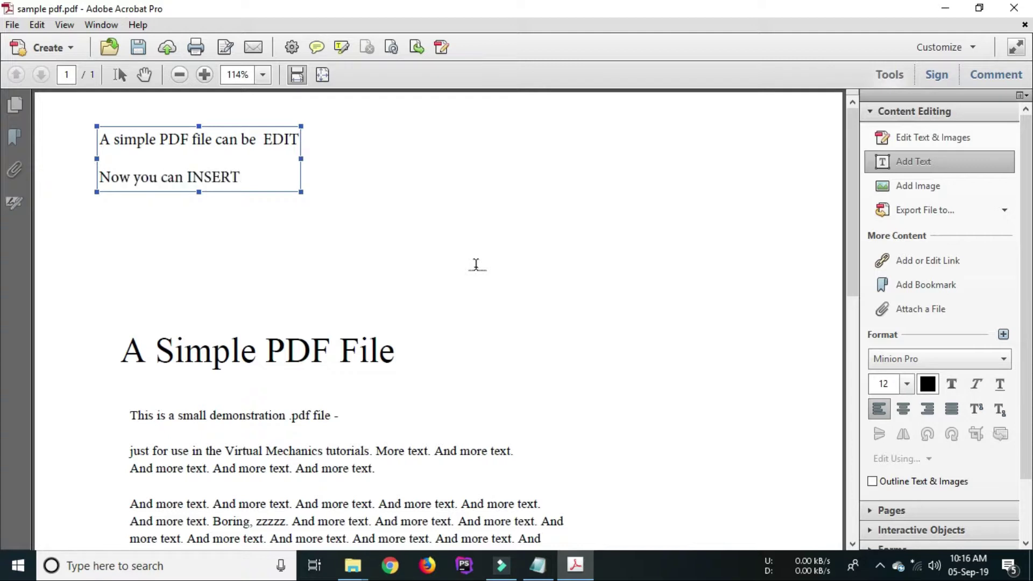
type("  MODIFY")
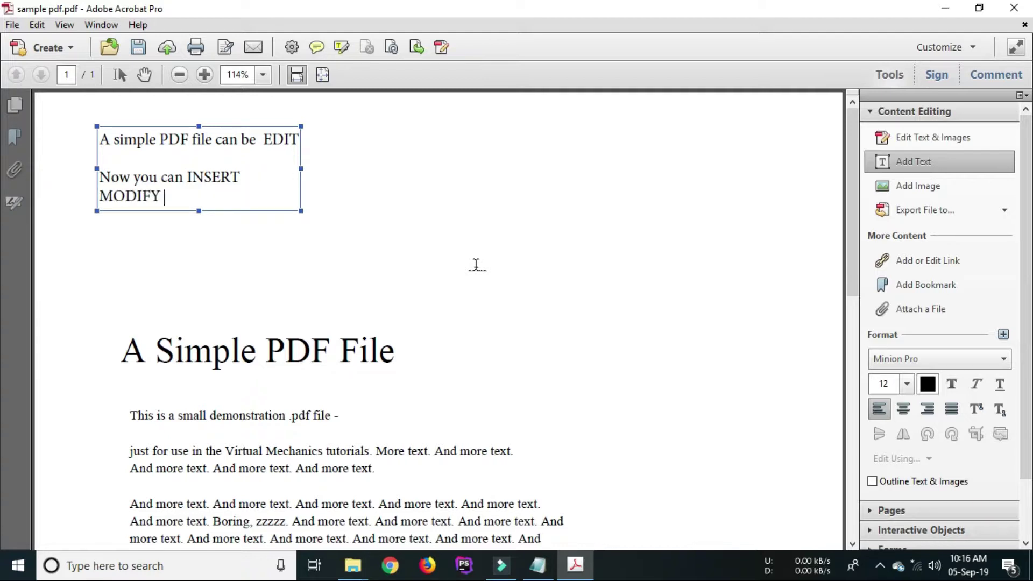
type(" AND DELETE.")
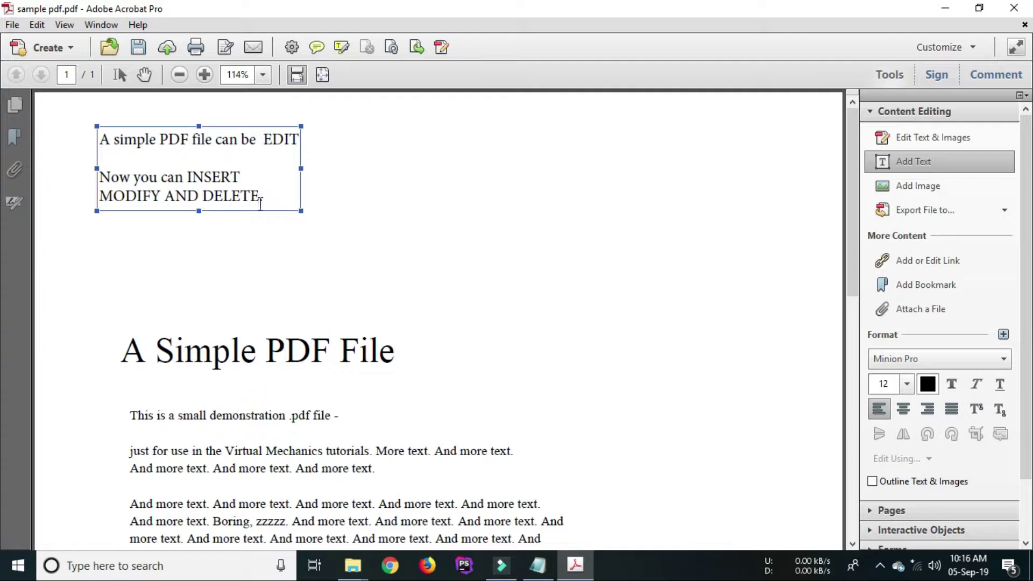
left_click_drag(301, 169, 635, 169)
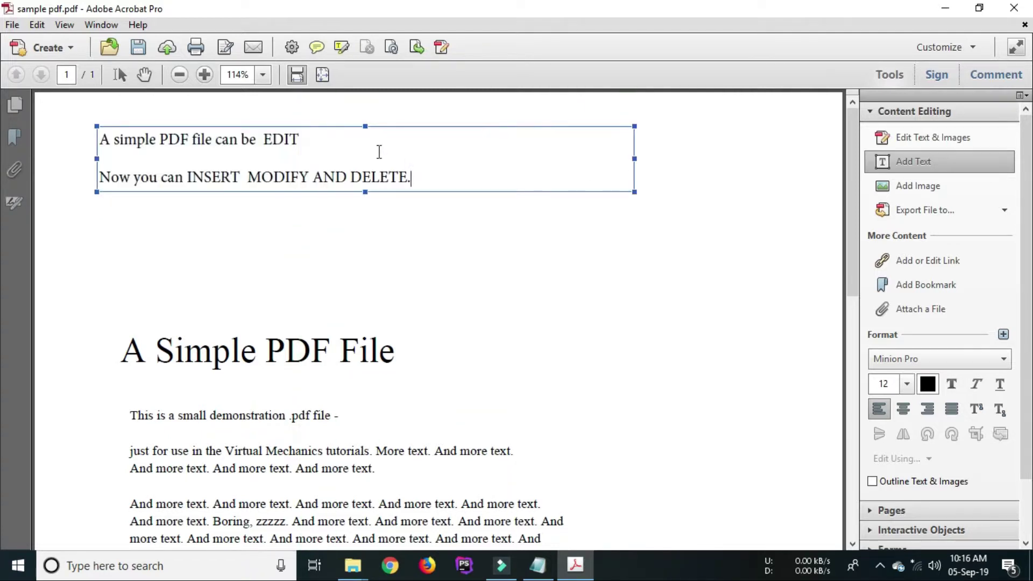
left_click_drag(367, 127, 367, 106)
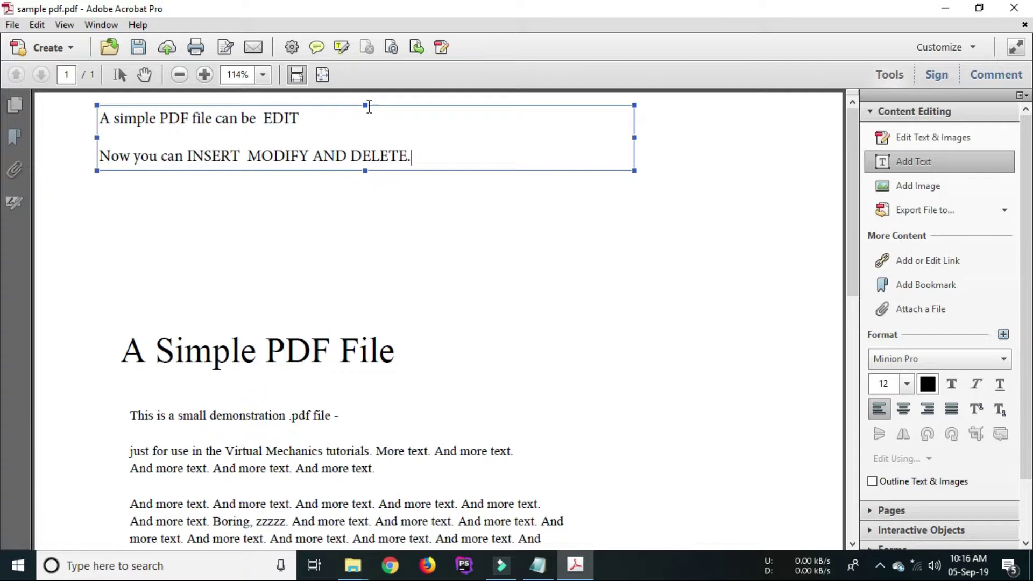
left_click(369, 107)
left_click(388, 131)
left_click(366, 169)
Insert 'This is the SECOND METHOD OF PDF EDITING A PAGE.' as a new first line of the text block.
left_click_drag(290, 105, 291, 243)
left_click(331, 261)
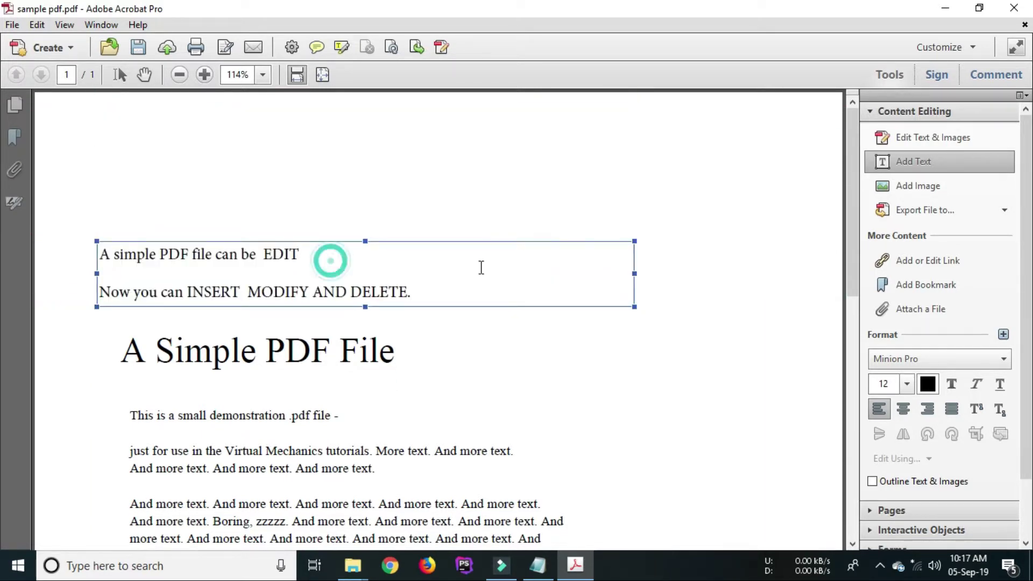
left_click(519, 201)
scroll(233, 283, "down", 1)
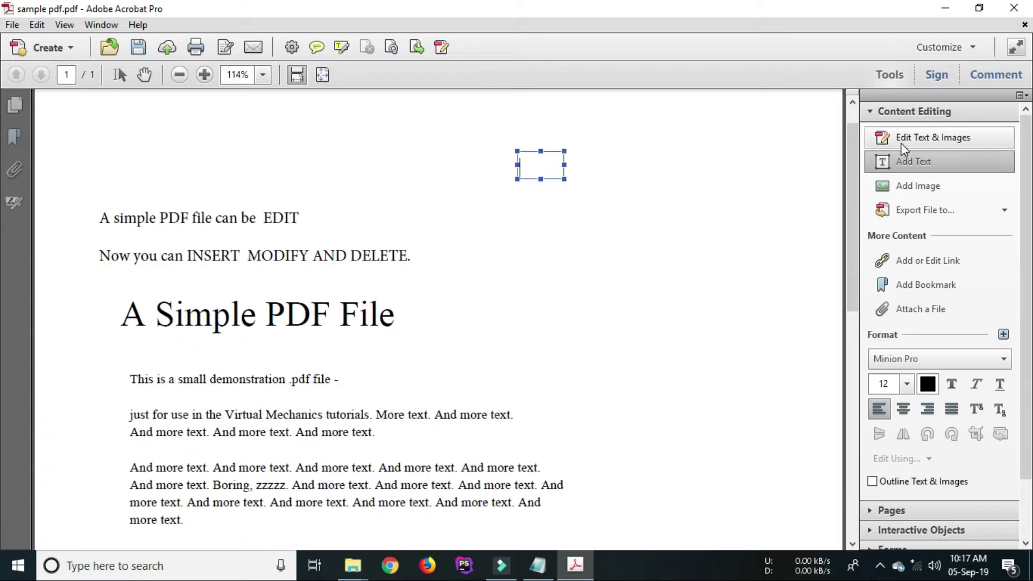
left_click(933, 140)
left_click(421, 256)
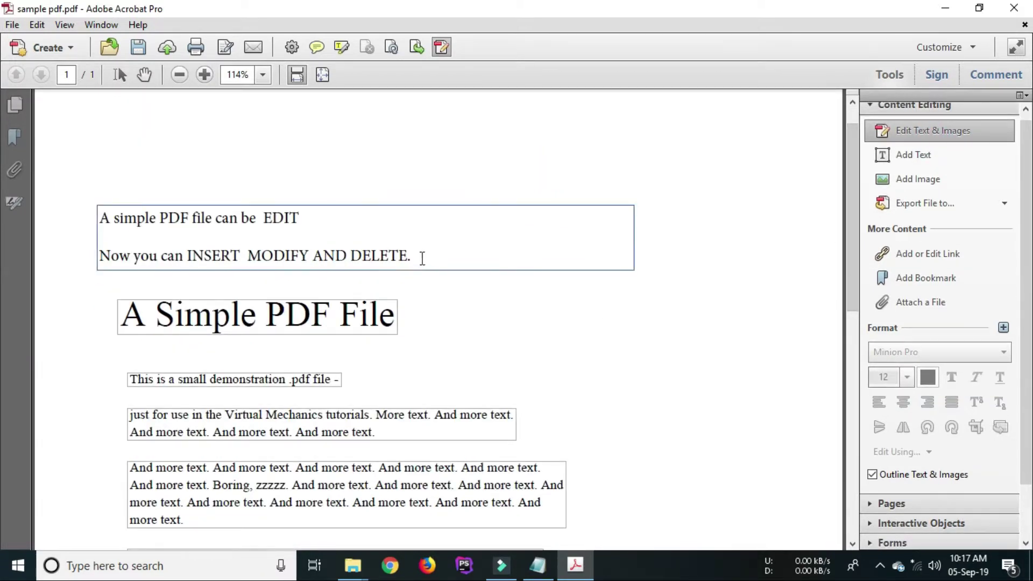
key("Return")
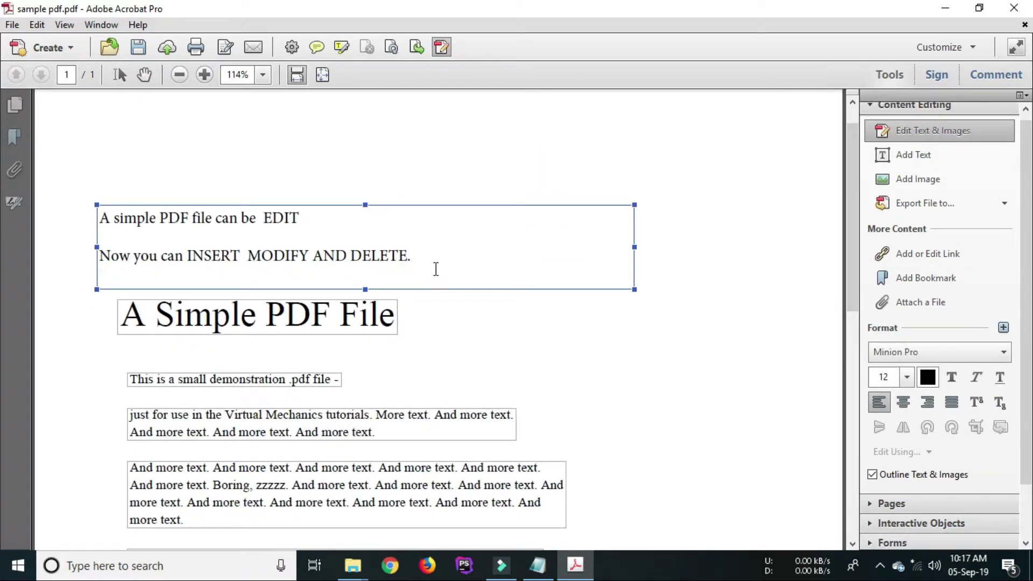
key("Return")
key("Return")
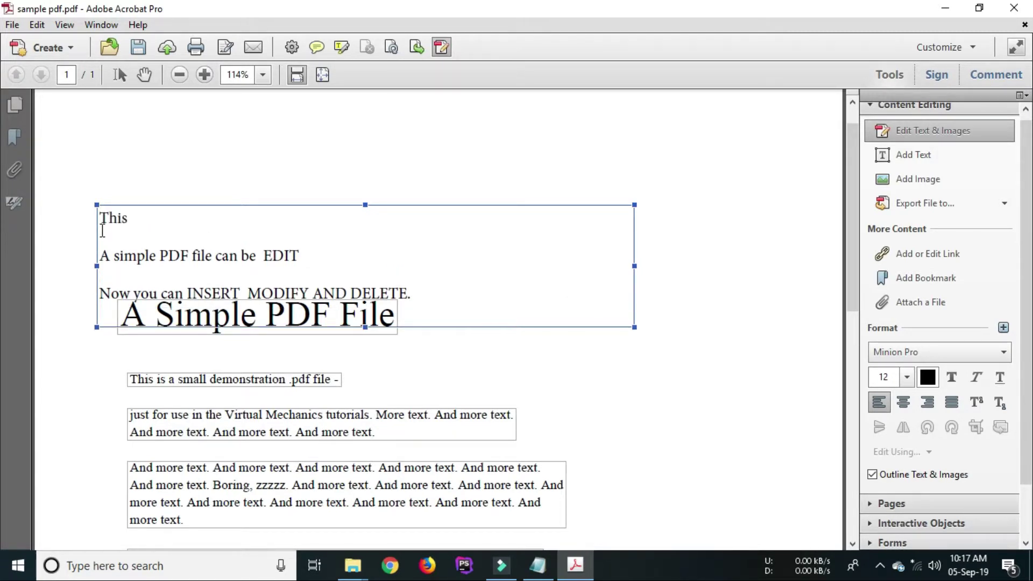
type("This is the SECOND MOTH")
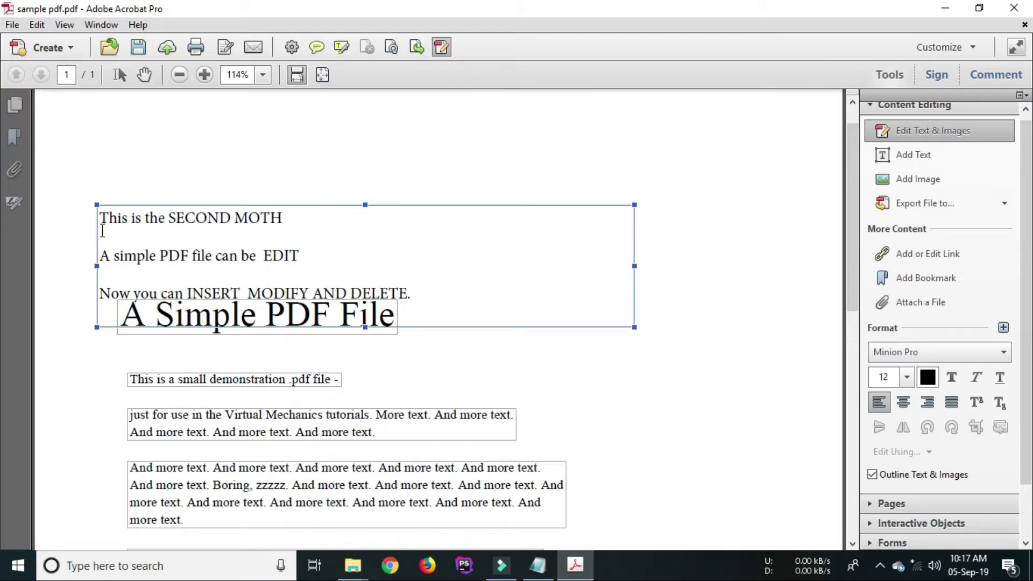
key("BackSpace")
key("BackSpace")
key("BackSpace")
type("ETHOD OF PDF E")
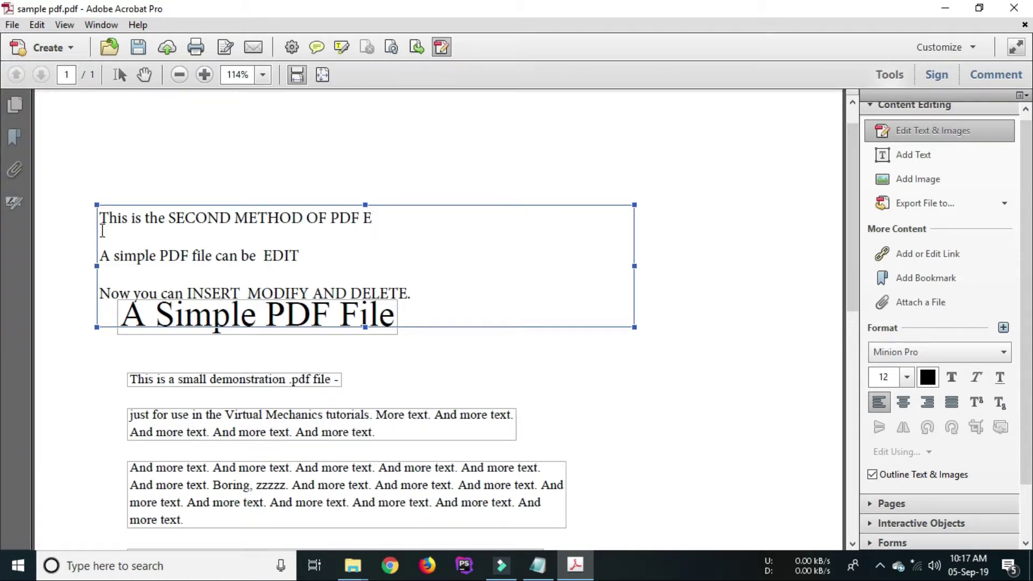
type("DITING A PAGE.")
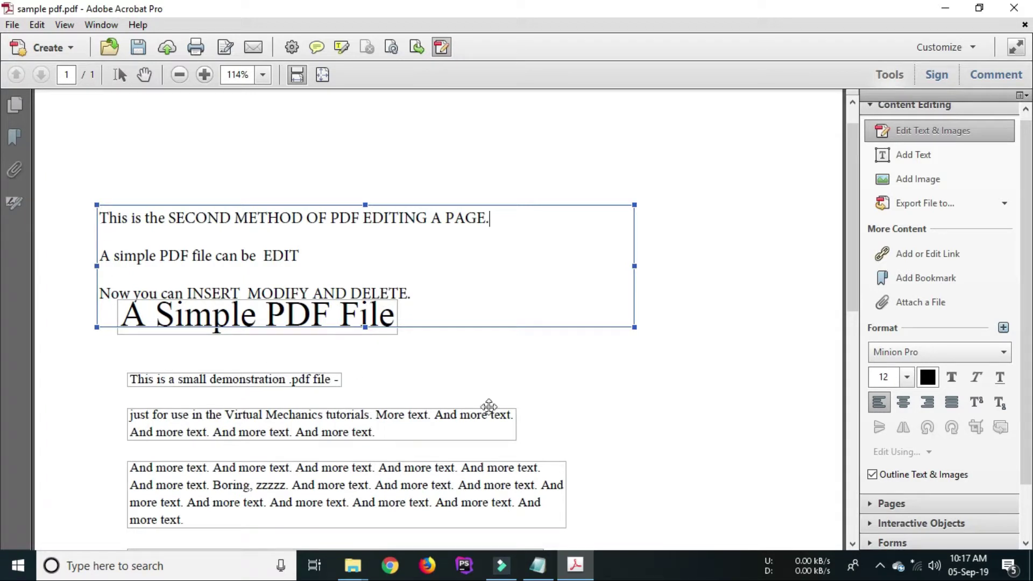
Move the text block up so it sits just above the title.
left_click(538, 385)
left_click(291, 204)
left_click(588, 396)
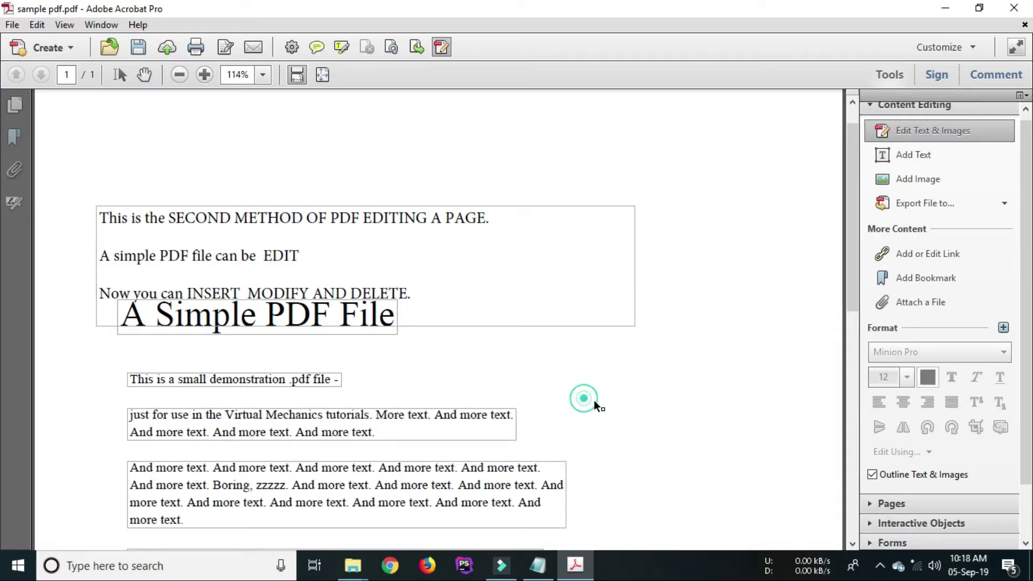
left_click_drag(101, 294, 176, 323)
left_click(432, 356)
left_click(446, 369)
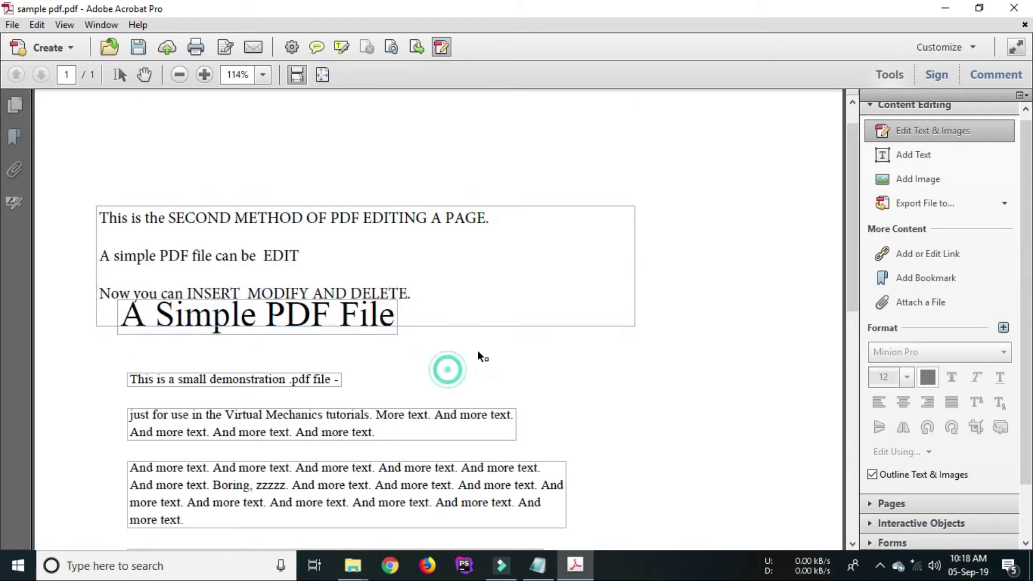
left_click(205, 205)
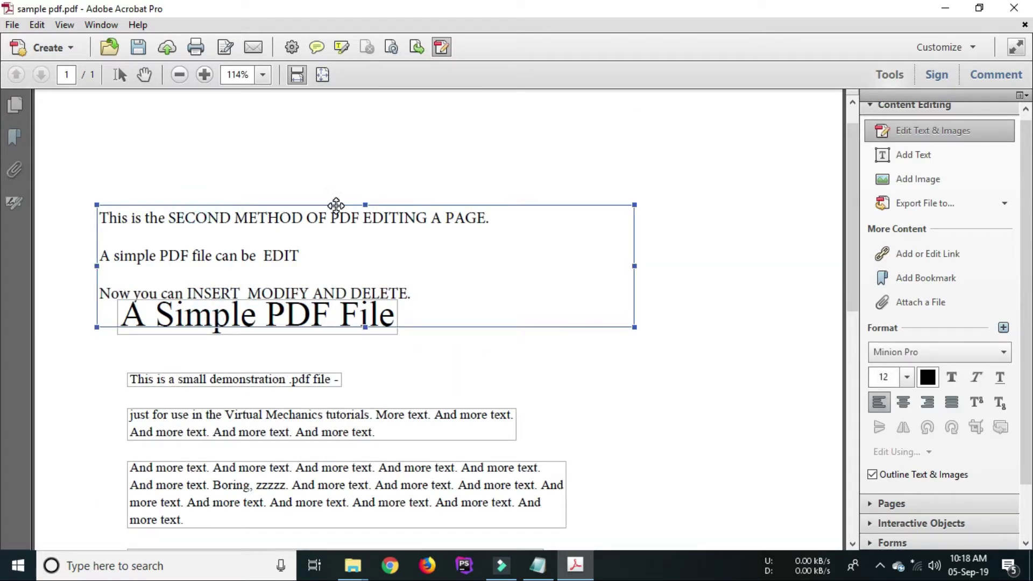
left_click_drag(334, 205, 334, 160)
left_click(461, 322)
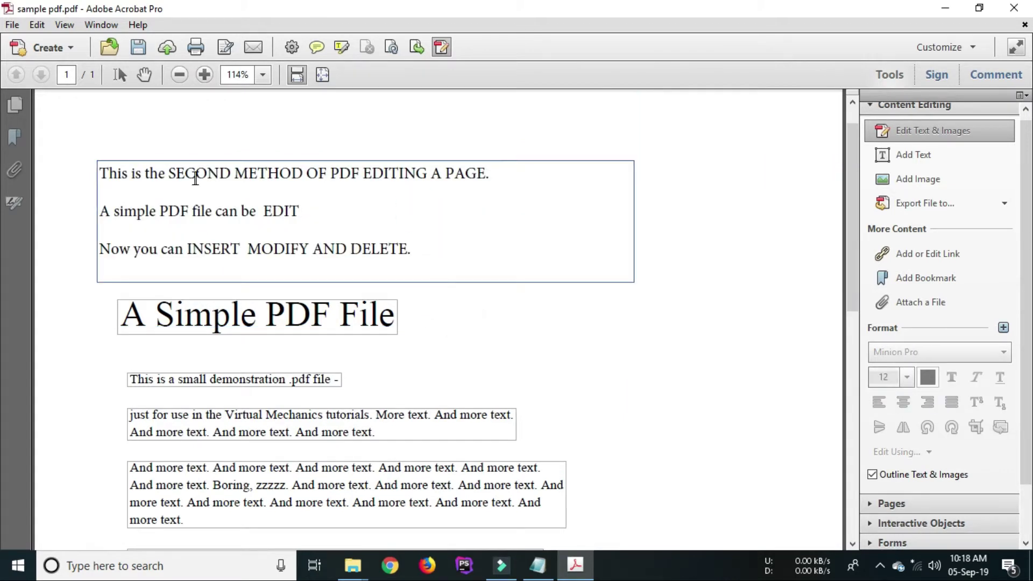
Highlight 'SECOND METHOD OF PDF EDITING A PAGE.' in yellow, undoing an accidental heading highlight.
left_click_drag(169, 173, 489, 174)
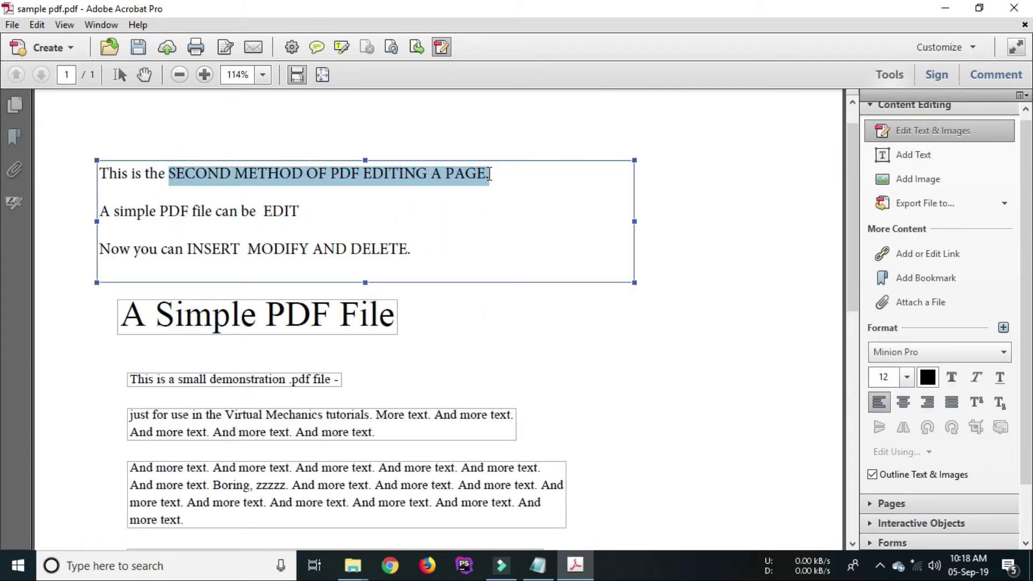
left_click(342, 47)
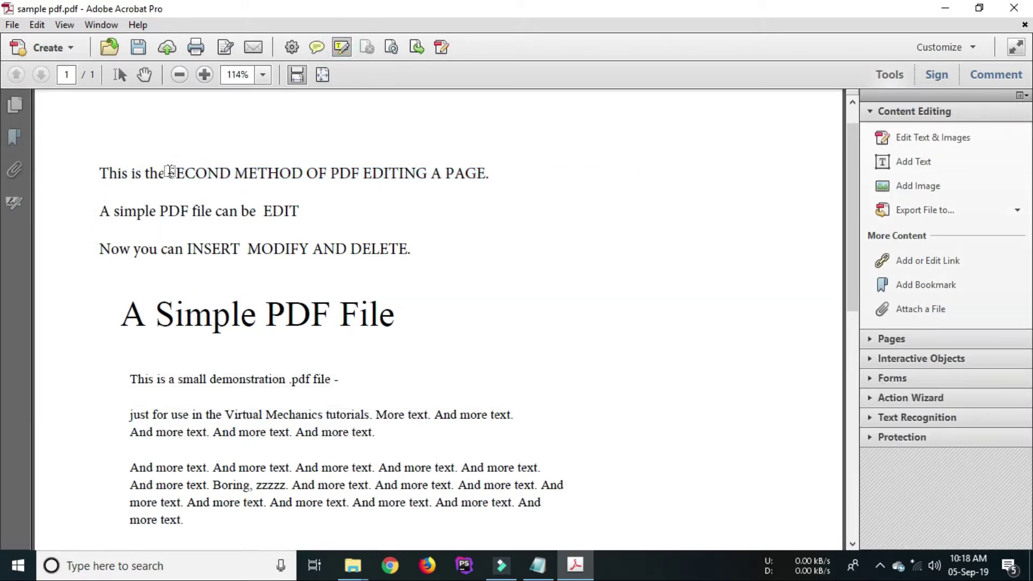
left_click_drag(169, 173, 489, 173)
scroll(470, 279, "down", 1)
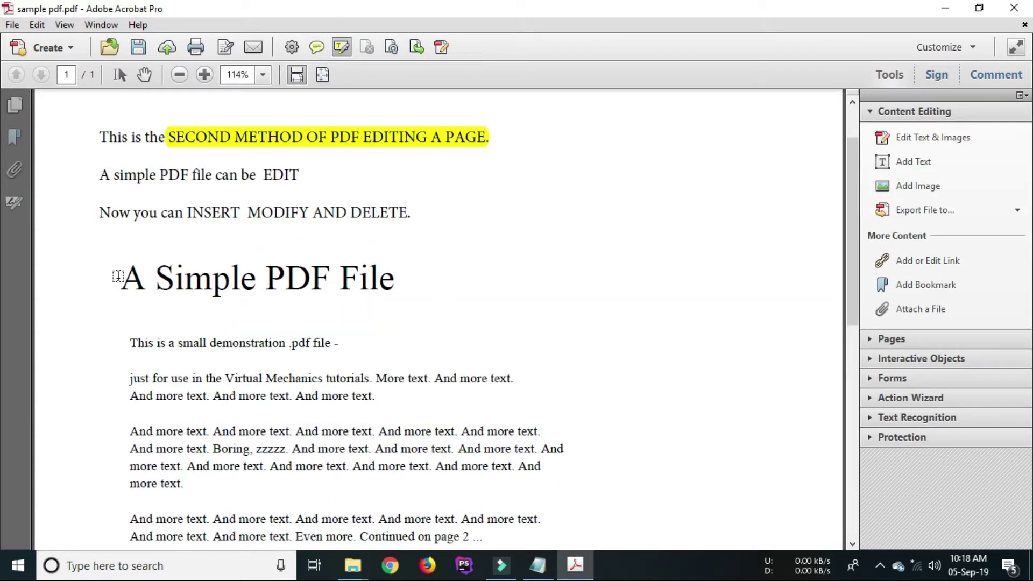
left_click_drag(118, 276, 454, 280)
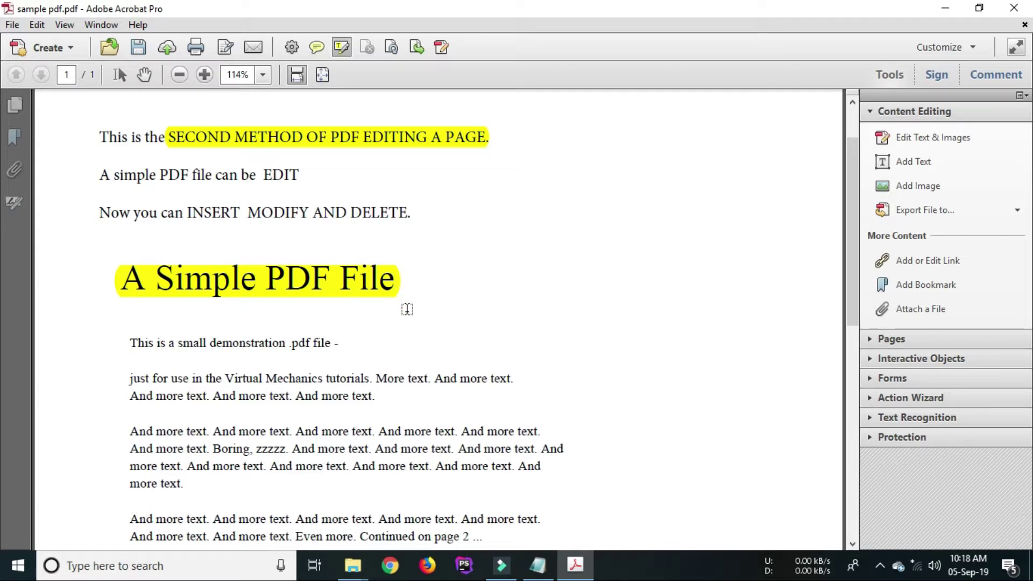
key("ctrl+z")
Highlight the EDIT line, 'INSERT MODIFY', 'DELETE.' and the Simple PDF File 2 heading in yellow.
left_click_drag(98, 175, 301, 175)
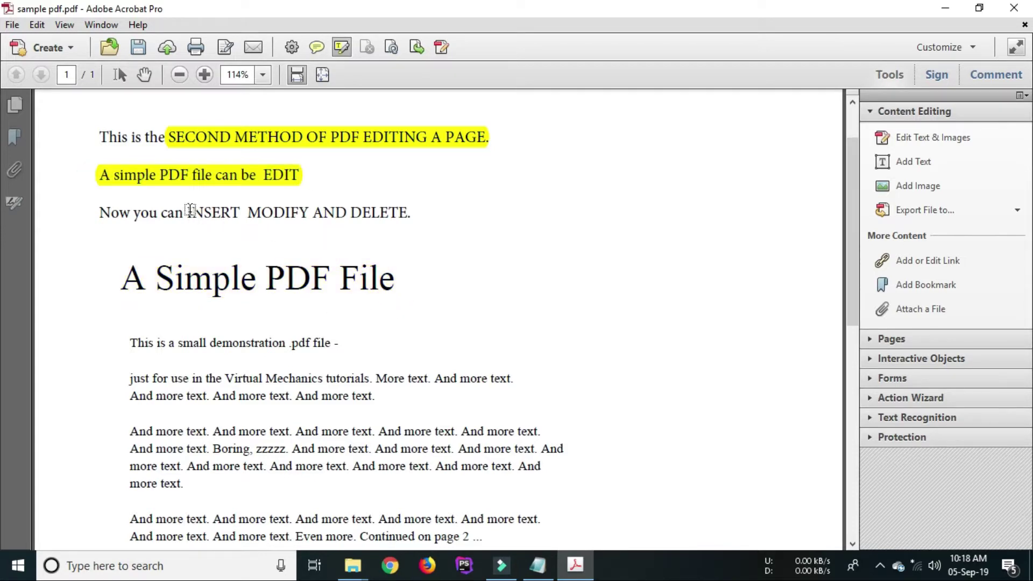
left_click_drag(186, 212, 246, 214)
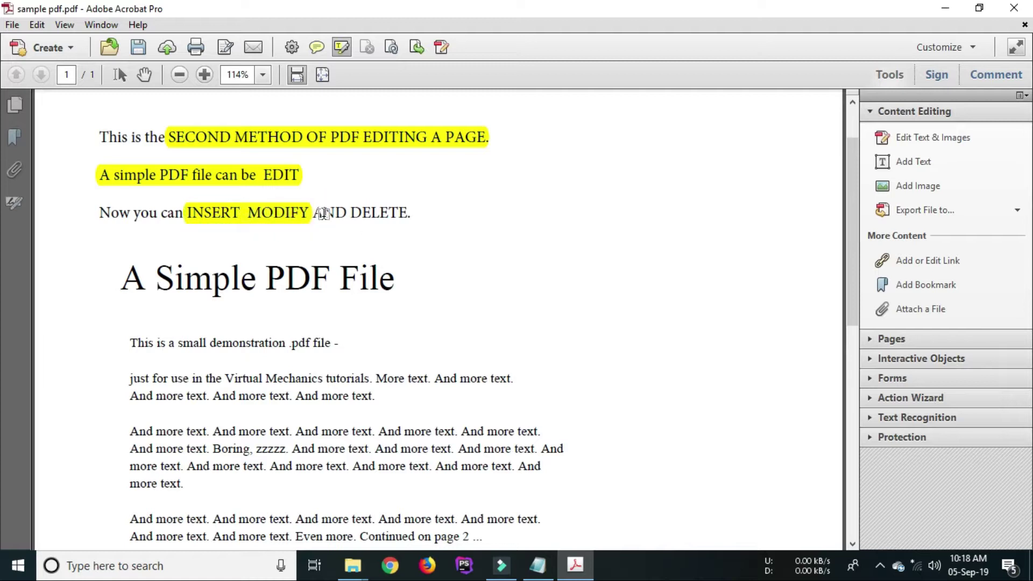
left_click_drag(412, 215, 349, 214)
scroll(426, 334, "down", 5)
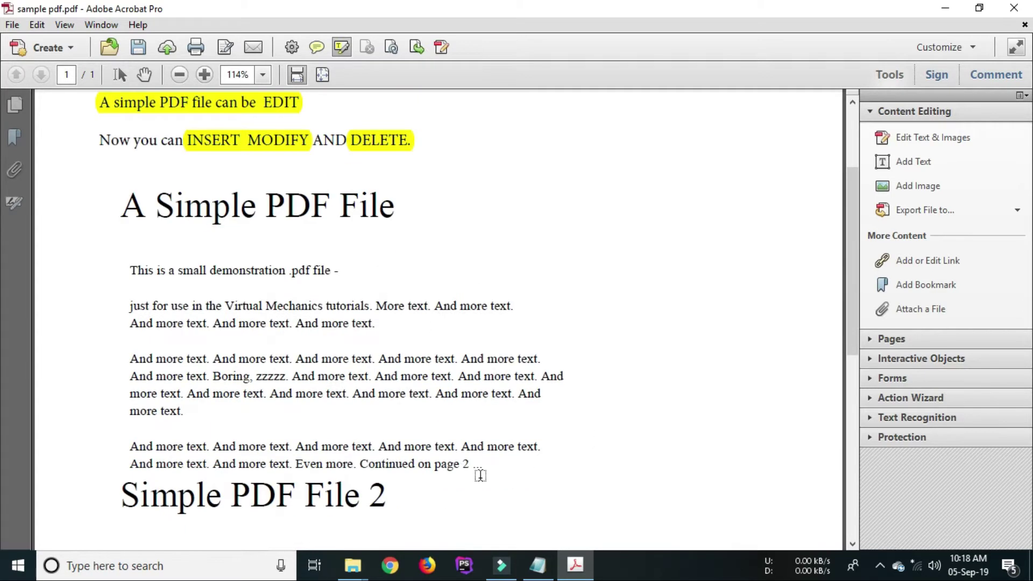
left_click_drag(120, 274, 474, 294)
scroll(334, 387, "down", 2)
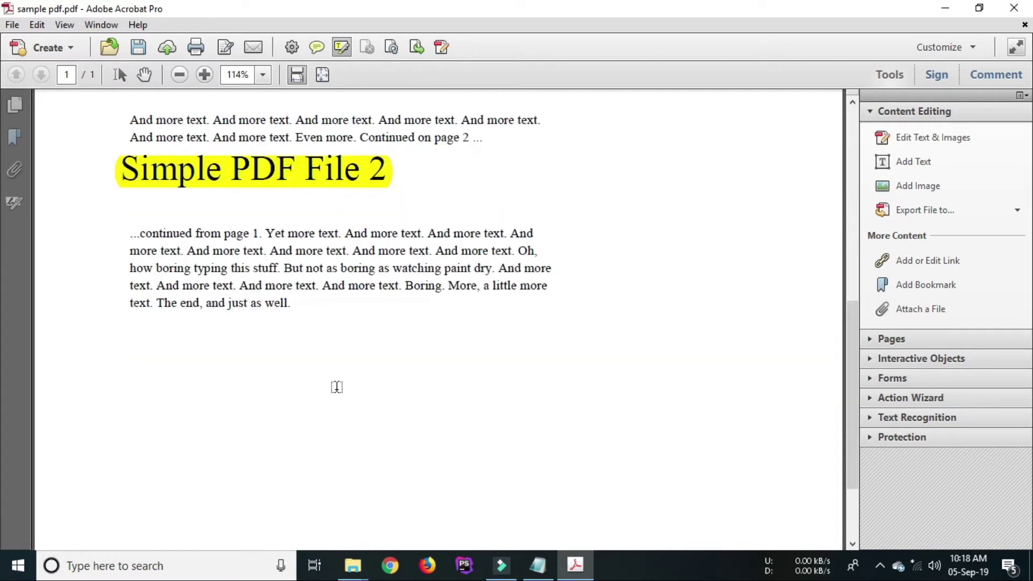
scroll(306, 369, "up", 8)
left_click(12, 24)
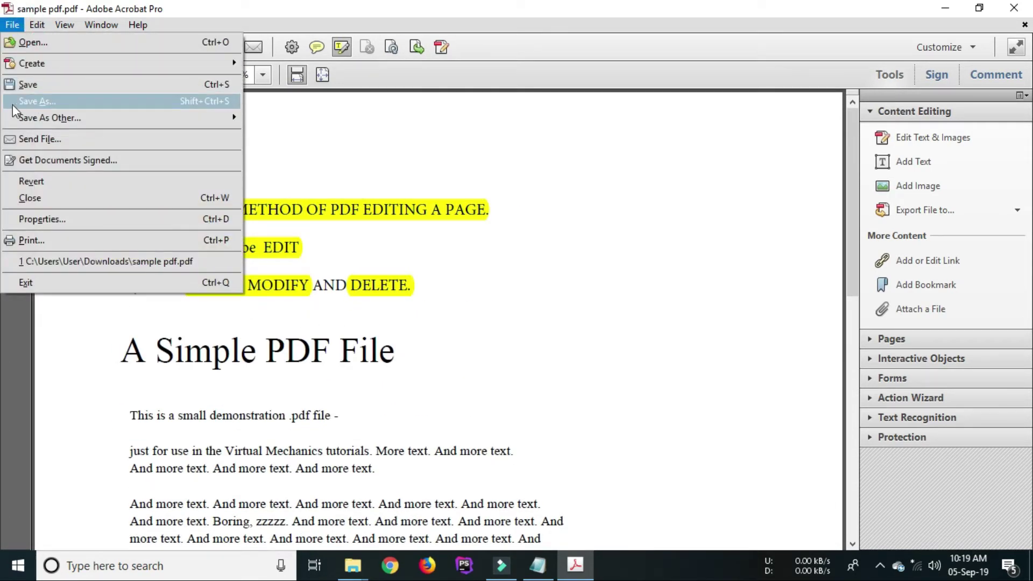
Save the PDF as 'sample pdf in ACROBAT SECOND METHOD' and close Acrobat.
left_click(57, 102)
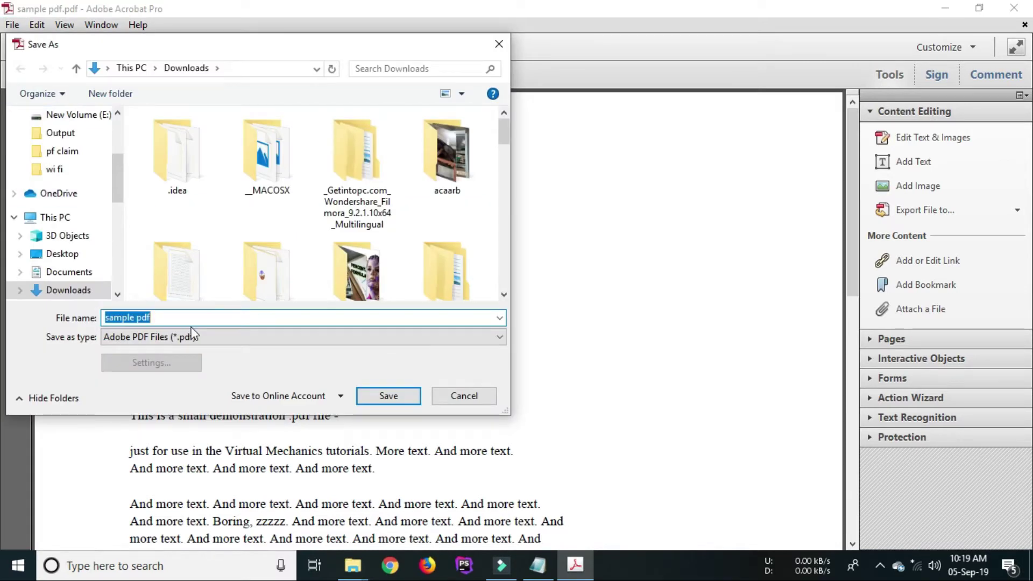
left_click(170, 318)
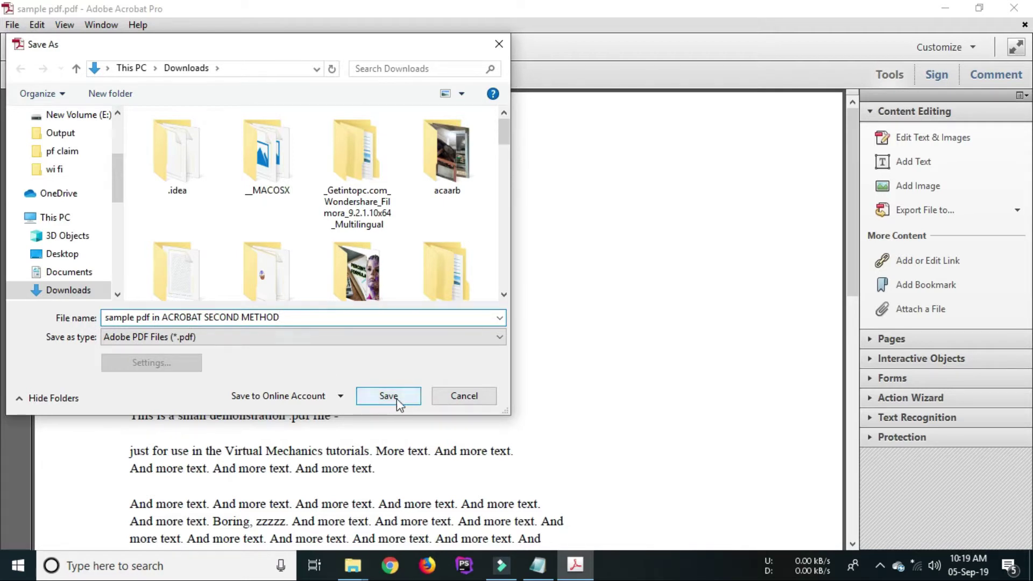
left_click(395, 398)
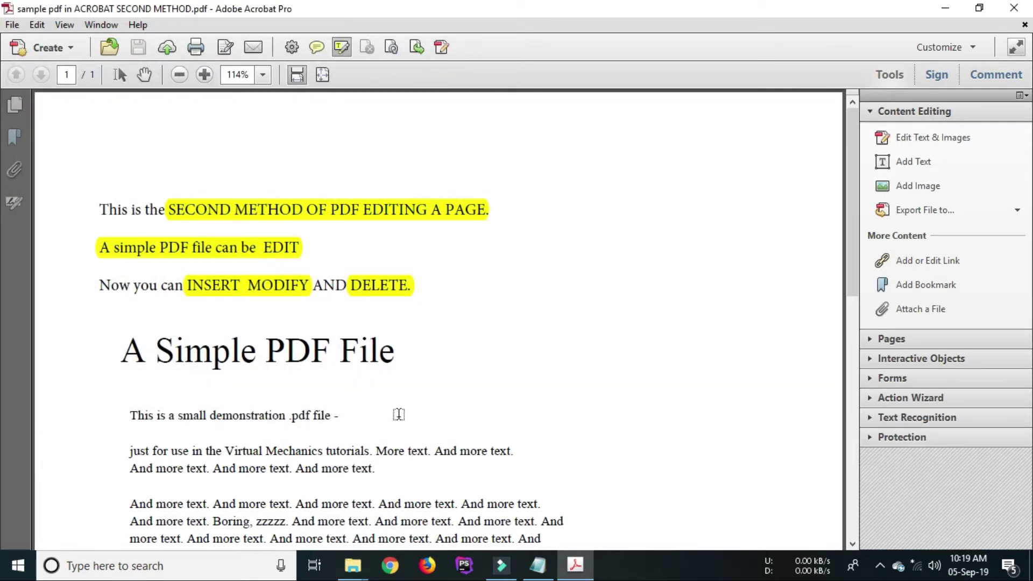
left_click(1019, 8)
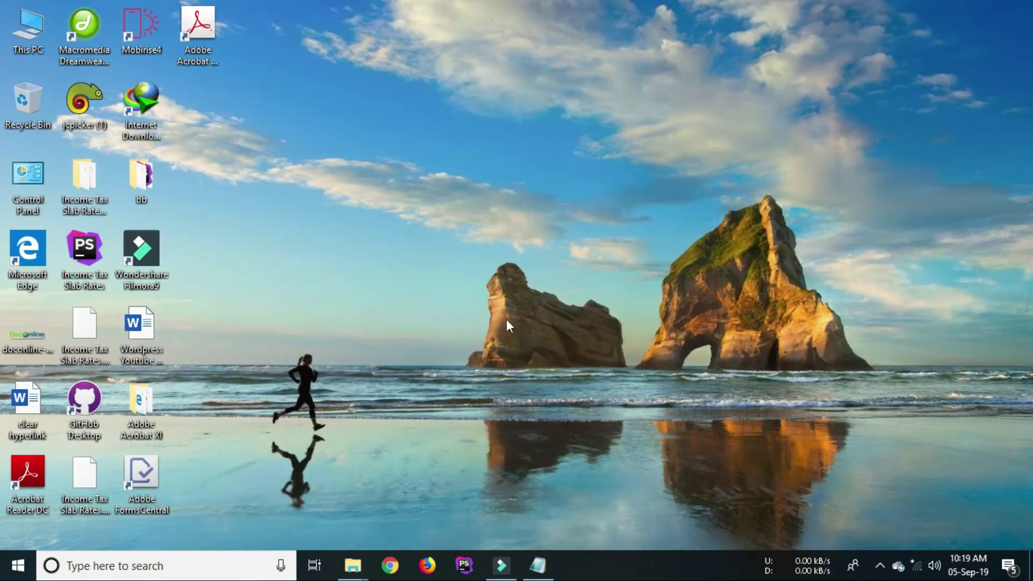
Go to Downloads via This PC and right-click the PDF 'sample pdf in ACROBAT SECOND METHOD'.
double_click(27, 30)
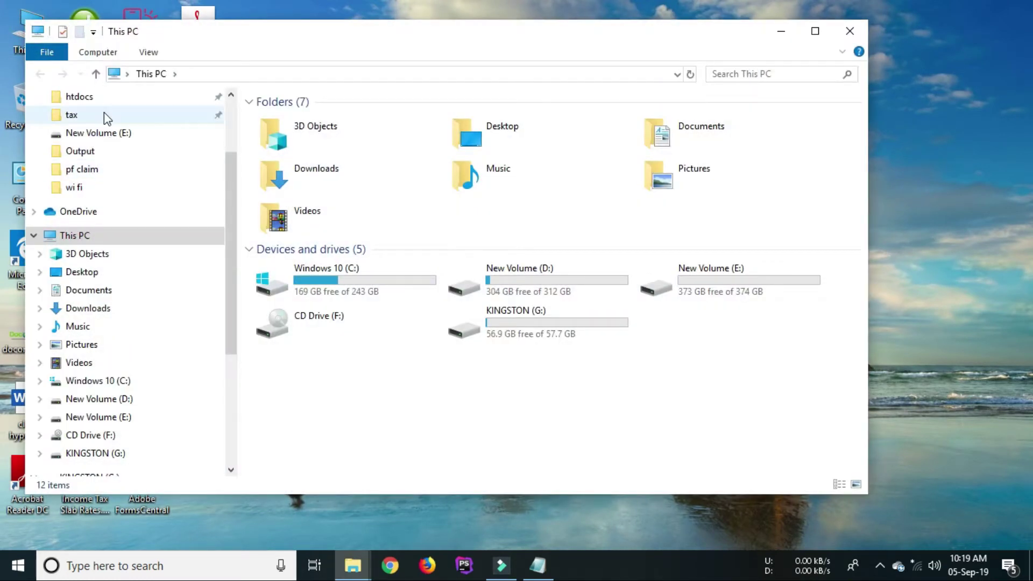
left_click(86, 144)
left_click(563, 272)
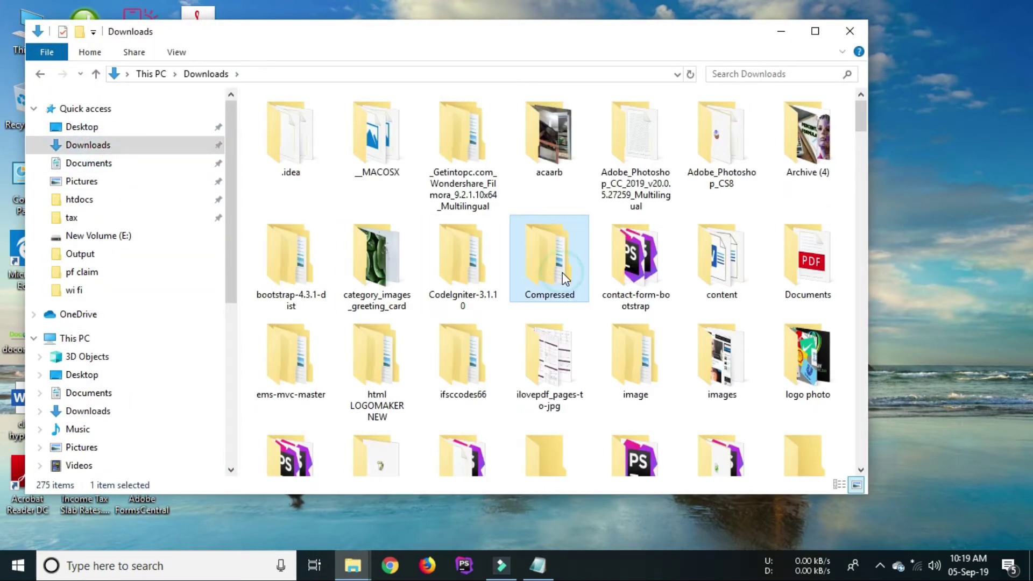
key("s")
scroll(604, 333, "down", 3)
scroll(605, 325, "up", 3)
left_click(380, 292)
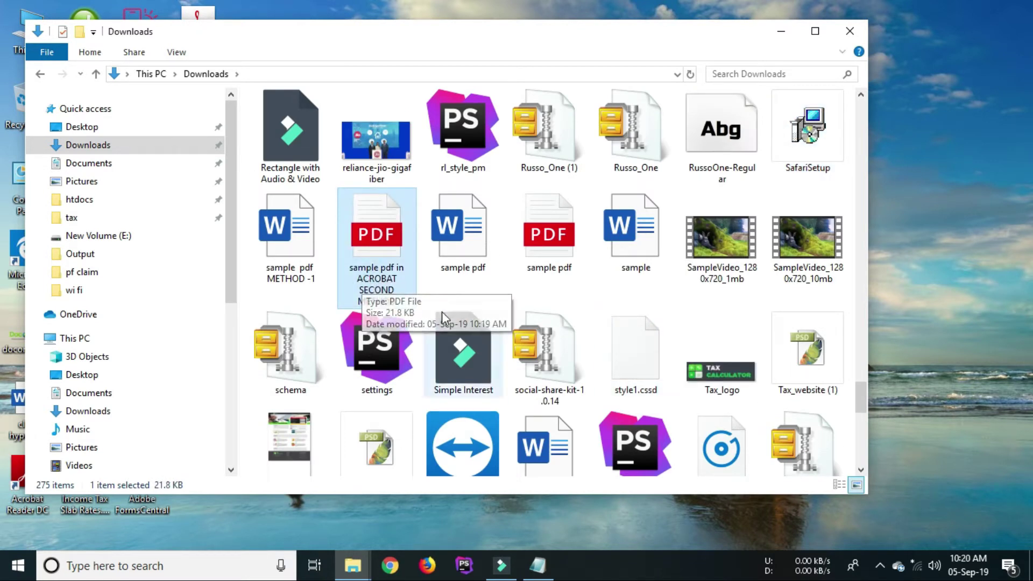
right_click(368, 285)
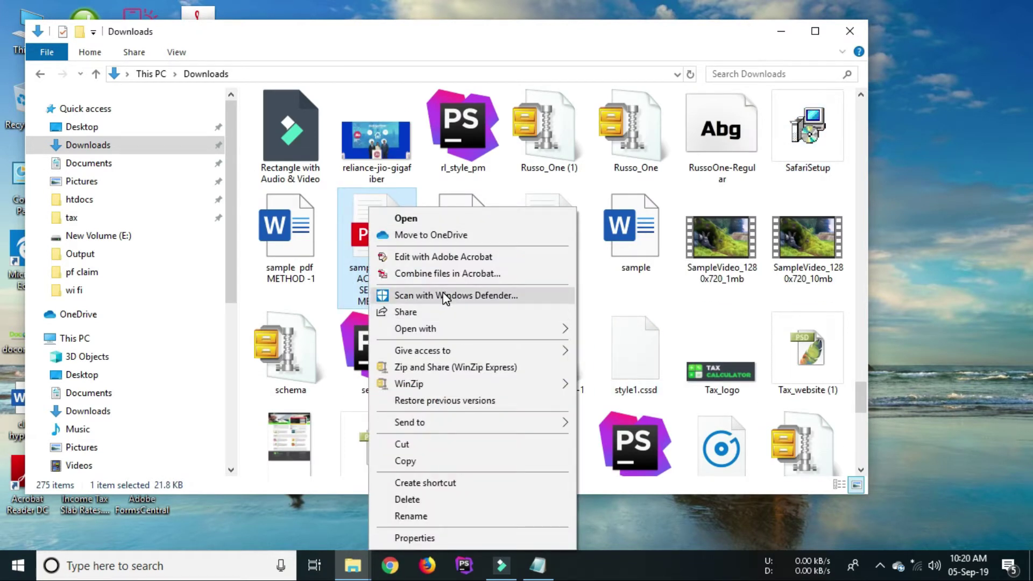
left_click(499, 260)
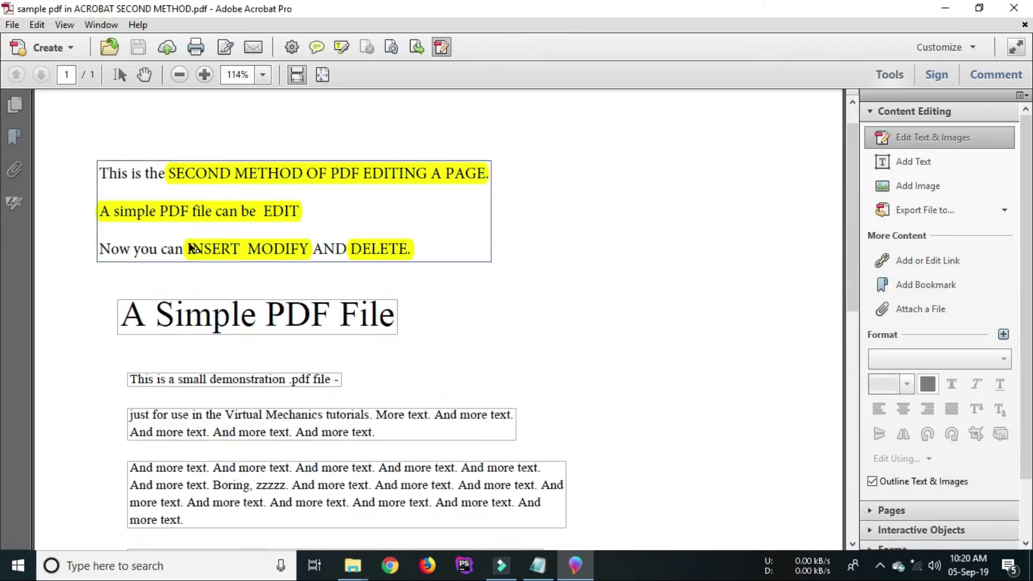
scroll(191, 247, "down", 5)
scroll(430, 323, "up", 3)
left_click(677, 315)
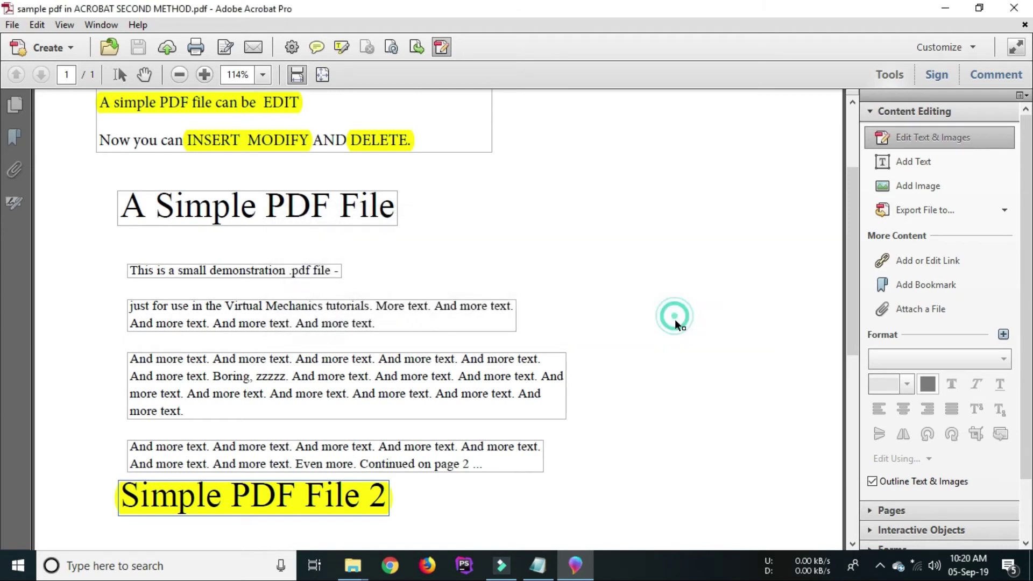
scroll(538, 328, "up", 4)
scroll(376, 457, "down", 5)
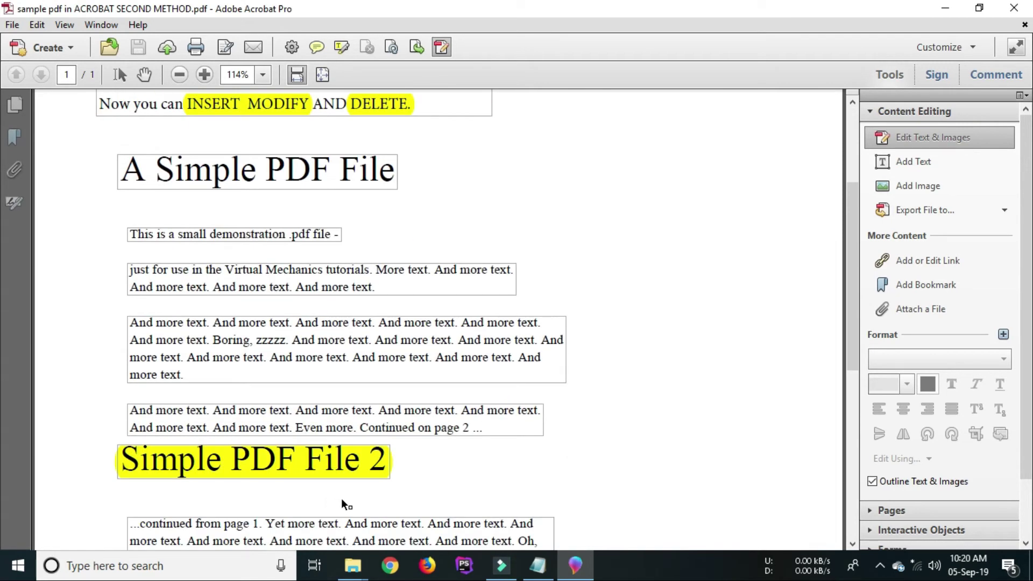
scroll(344, 505, "down", 1)
scroll(344, 495, "up", 5)
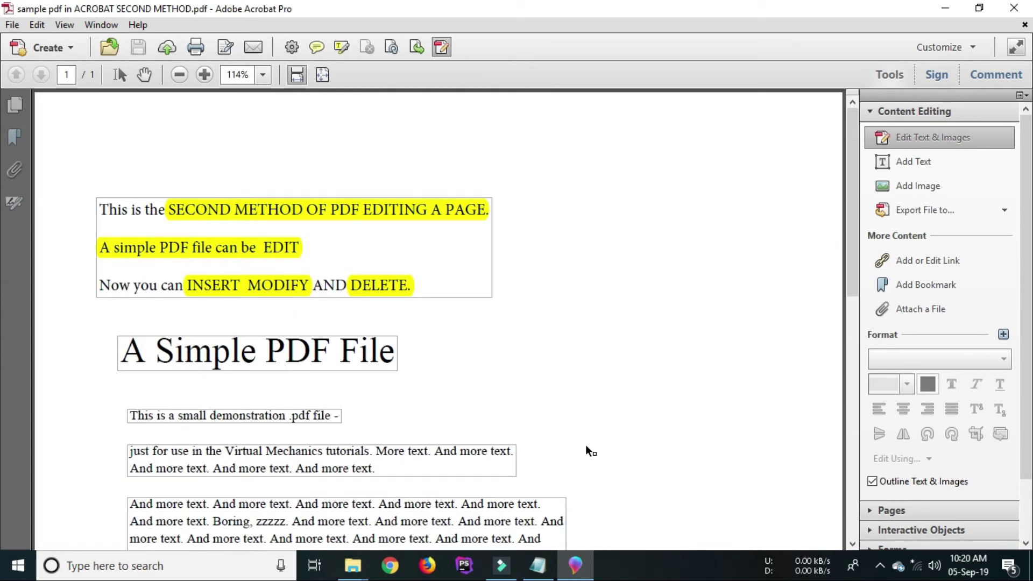
left_click(1013, 8)
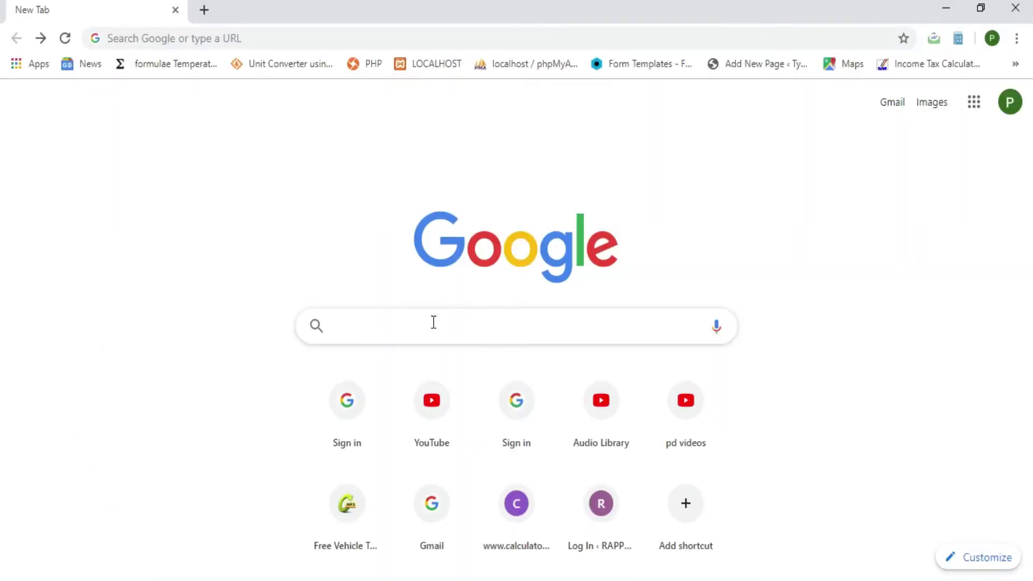
Search Google for 'google drive' from the Chrome address bar.
type("goo")
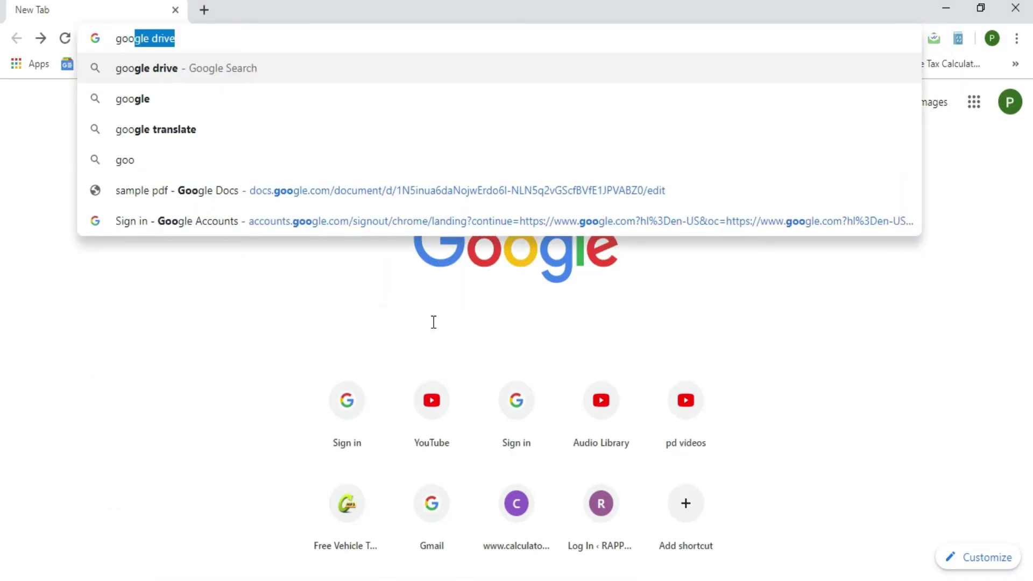
type("gle dri")
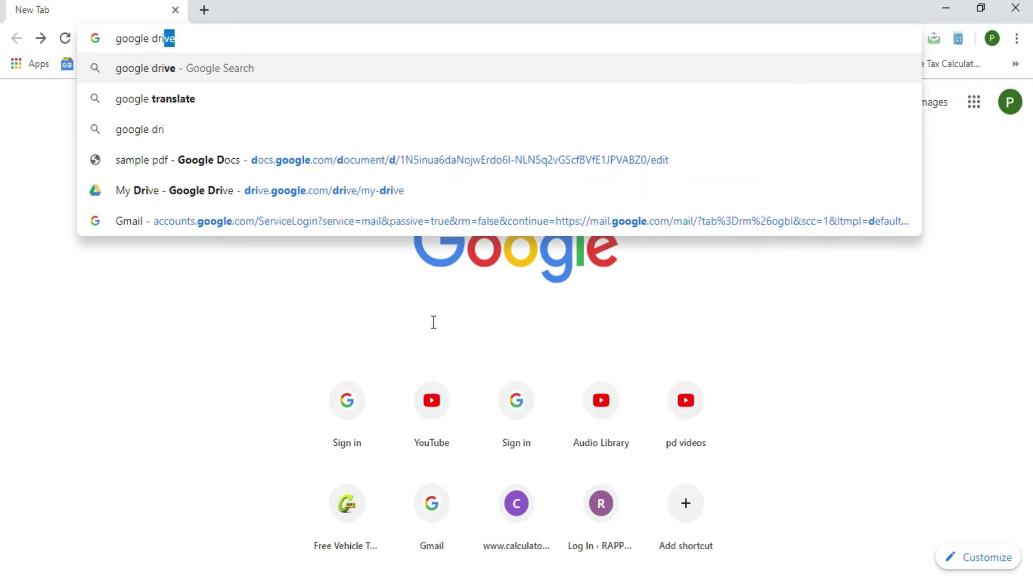
type("ve")
key("Return")
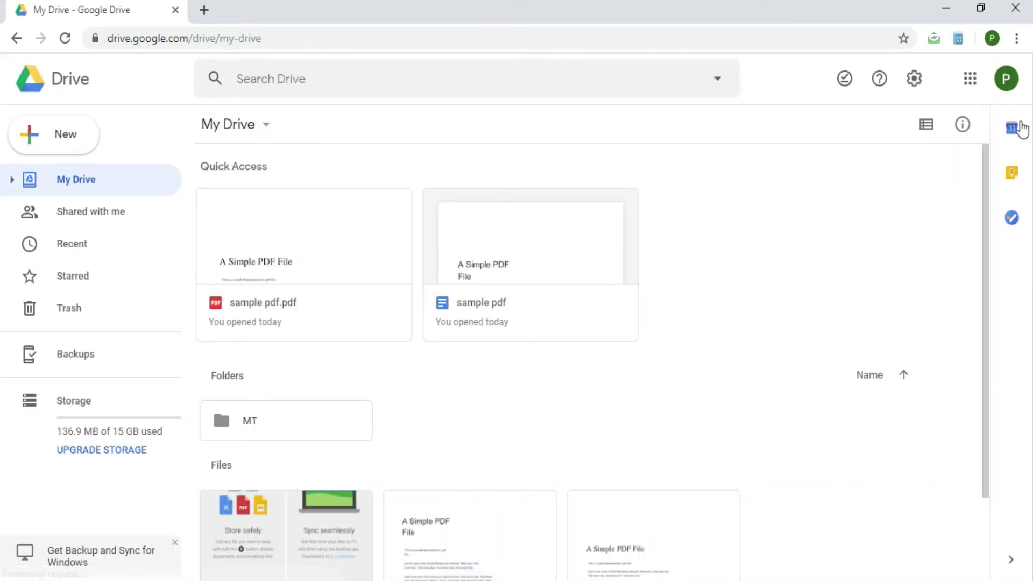
Remove the old 'sample pdf' Google Docs file from Drive.
left_click(1006, 78)
left_click(812, 70)
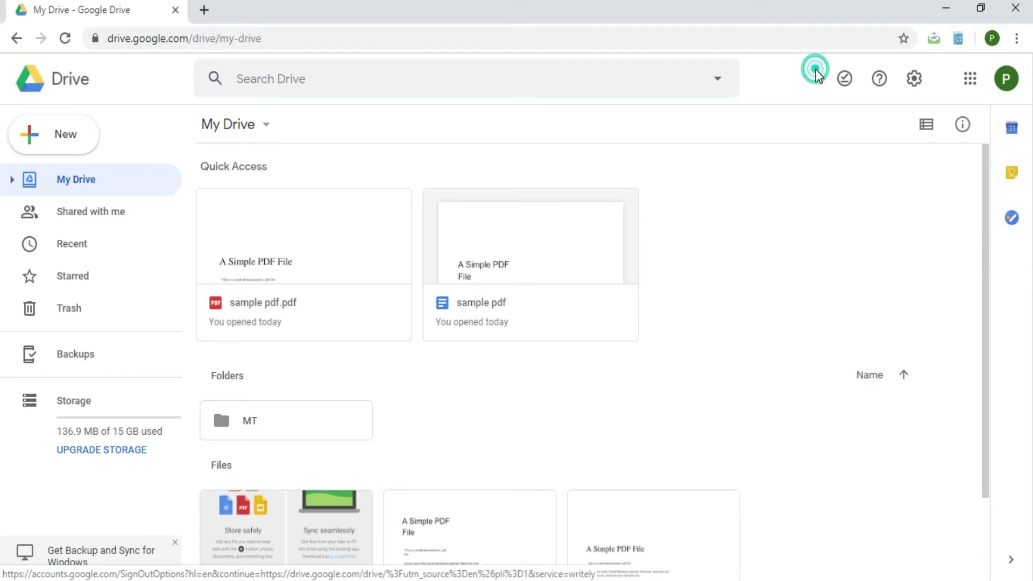
scroll(785, 385, "down", 2)
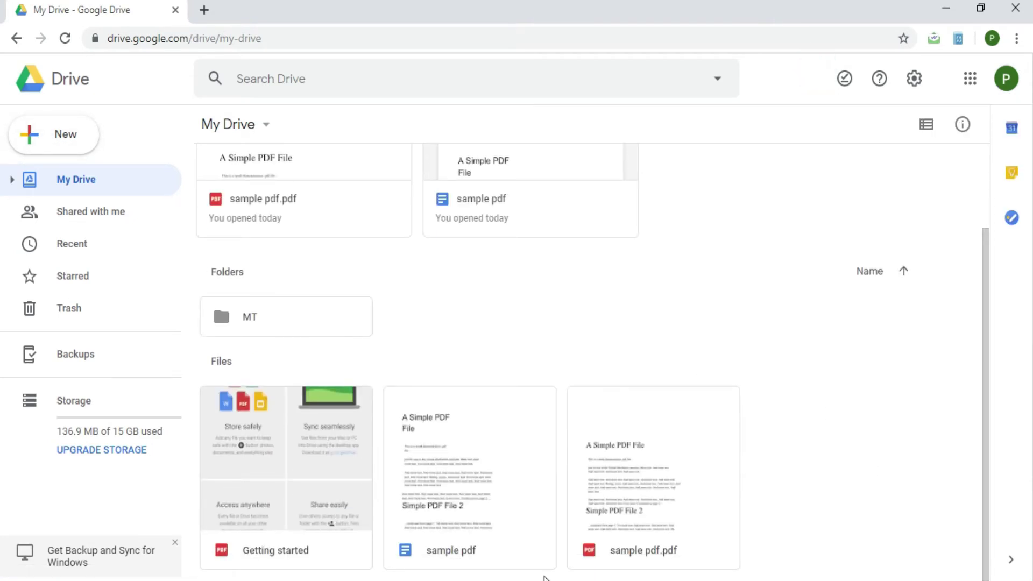
left_click(499, 487)
right_click(499, 486)
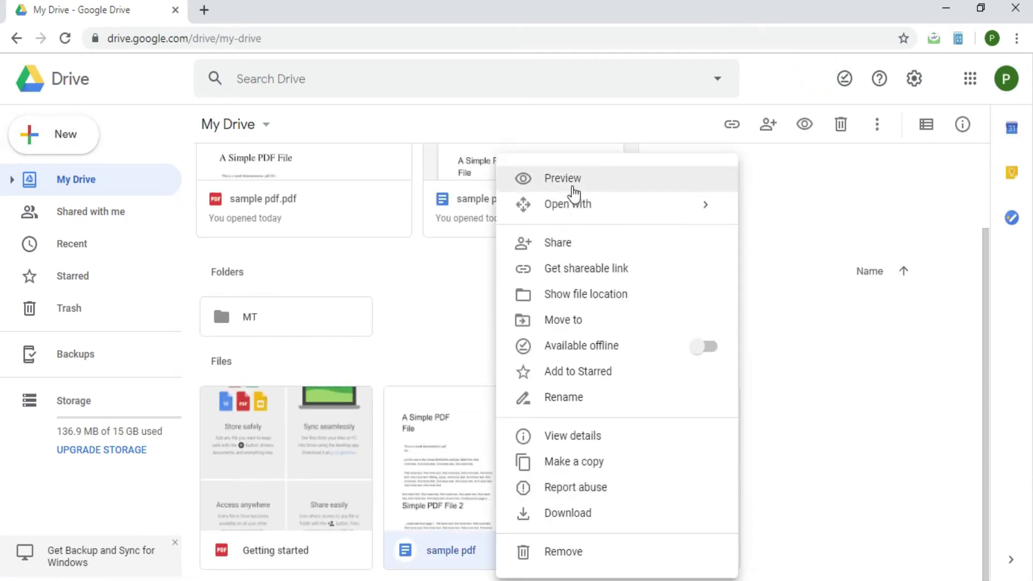
left_click(556, 555)
Show the Open with apps for 'sample pdf.pdf', including Google Docs.
scroll(657, 485, "down", 2)
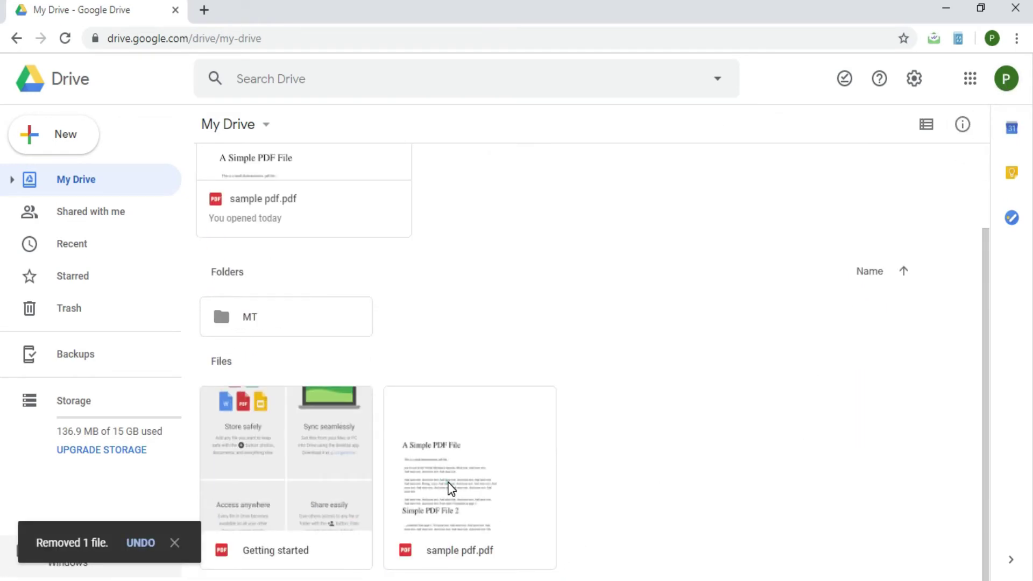
left_click(450, 490)
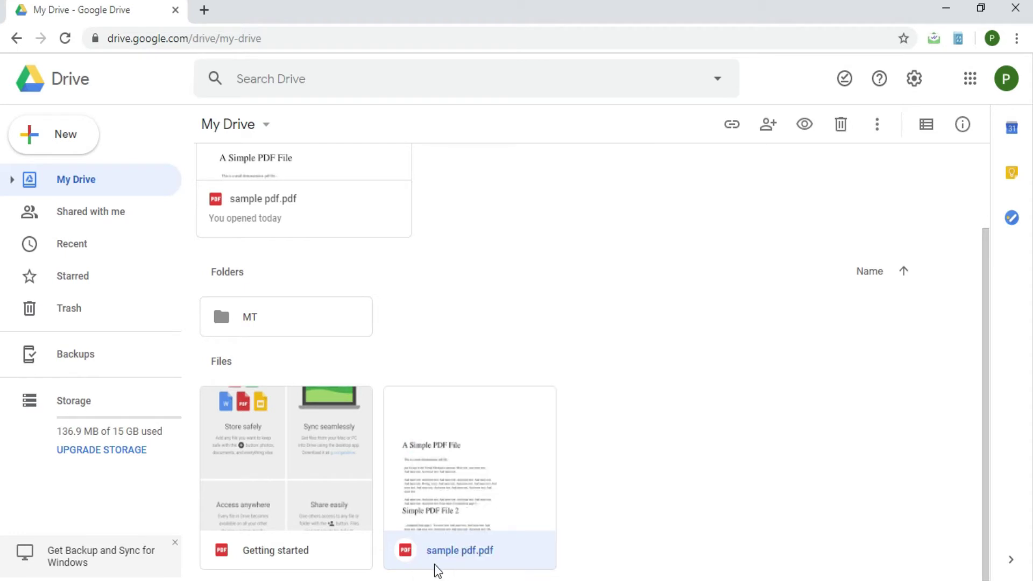
right_click(423, 437)
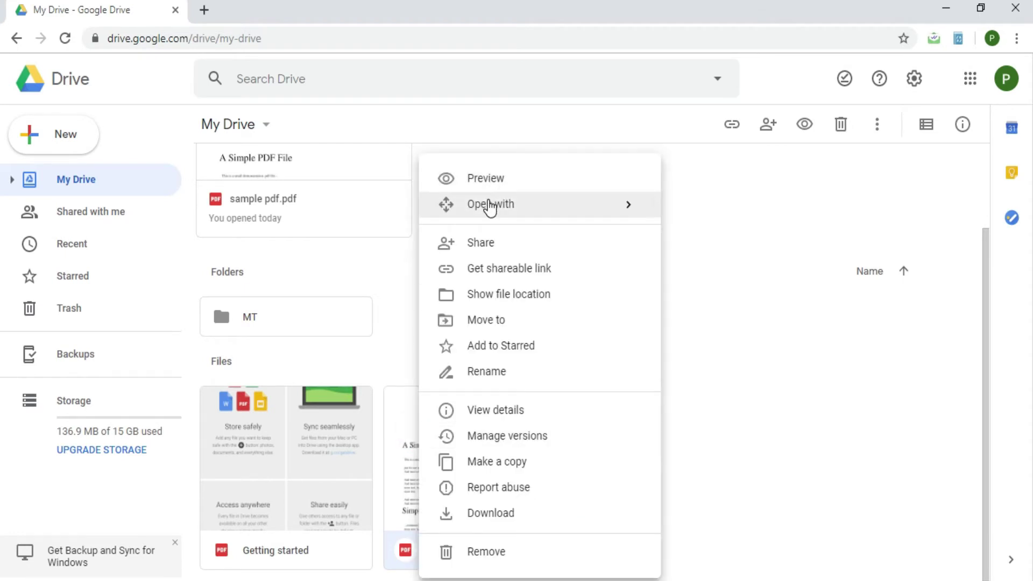
mouse_move(476, 221)
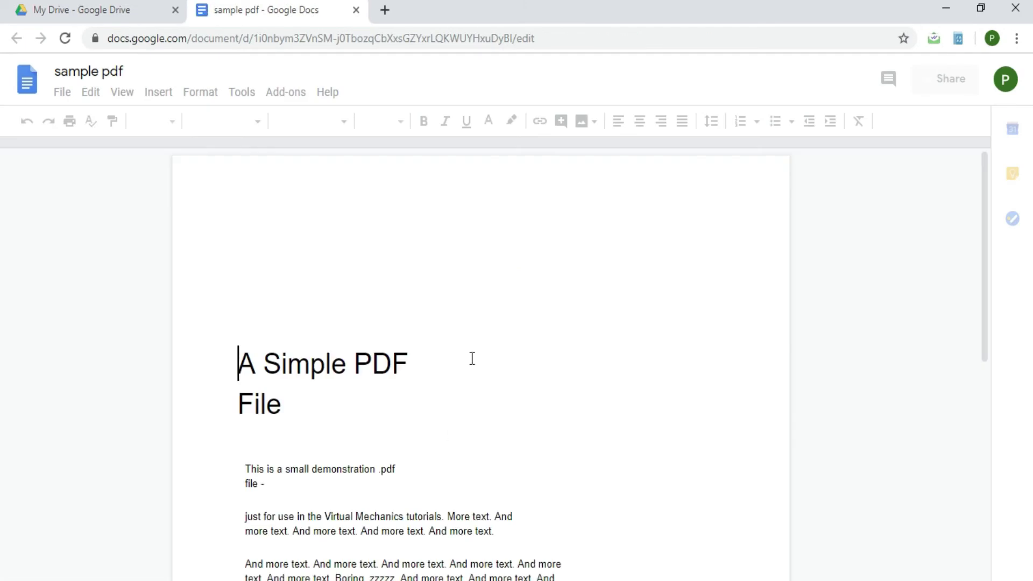
Insert blank lines above the document's original title.
scroll(360, 457, "down", 5)
scroll(362, 461, "down", 3)
scroll(362, 461, "up", 8)
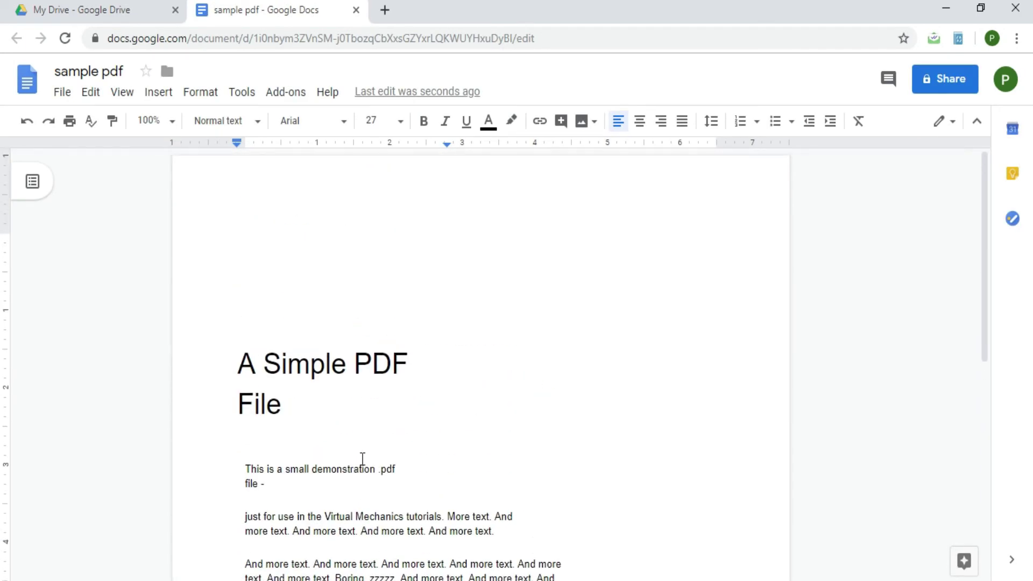
left_click(256, 219)
left_click(237, 256)
key("Return")
key("Return")
key("Return")
key("Return")
left_click(240, 369)
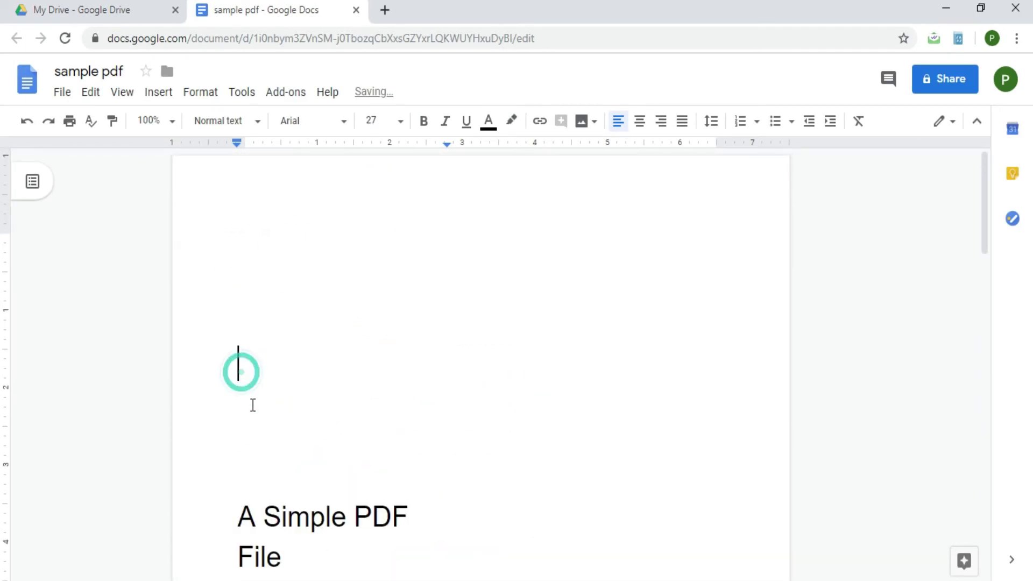
Type the heading 'This is a Thrid Method By using GOOGLE DOCS' on the top lines.
type("HT")
key("BackSpace")
key("BackSpace")
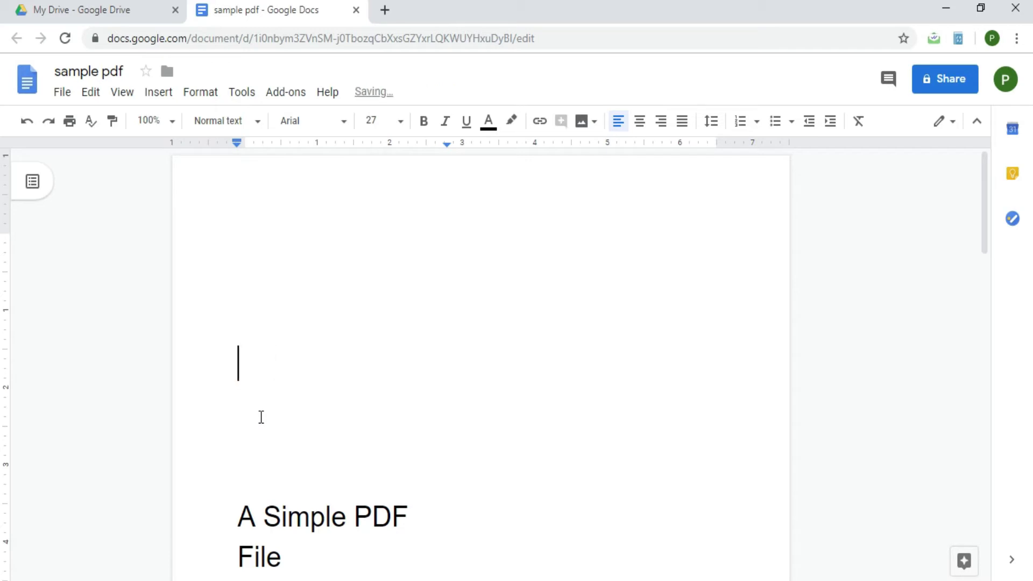
type("This")
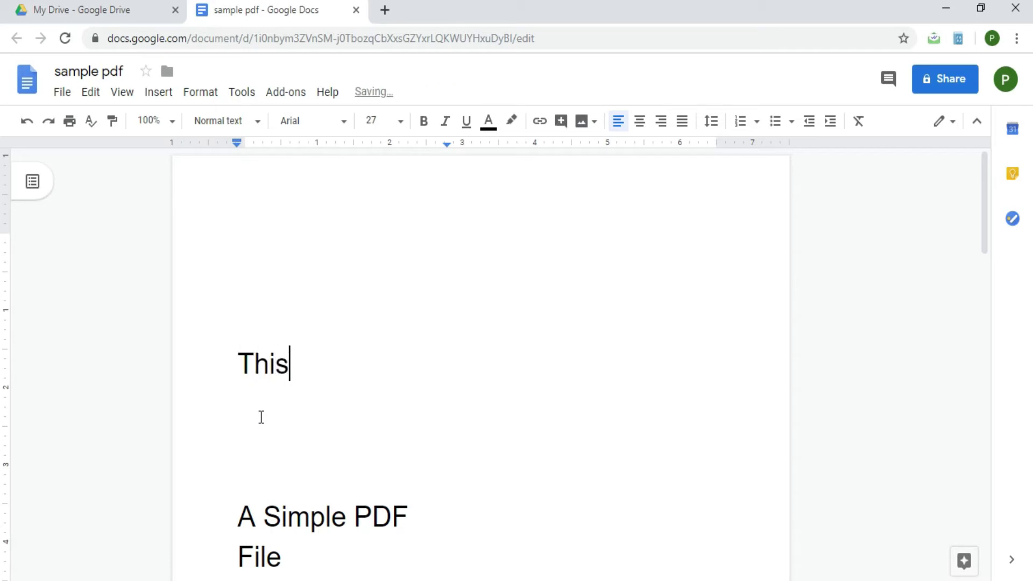
type(" is a third")
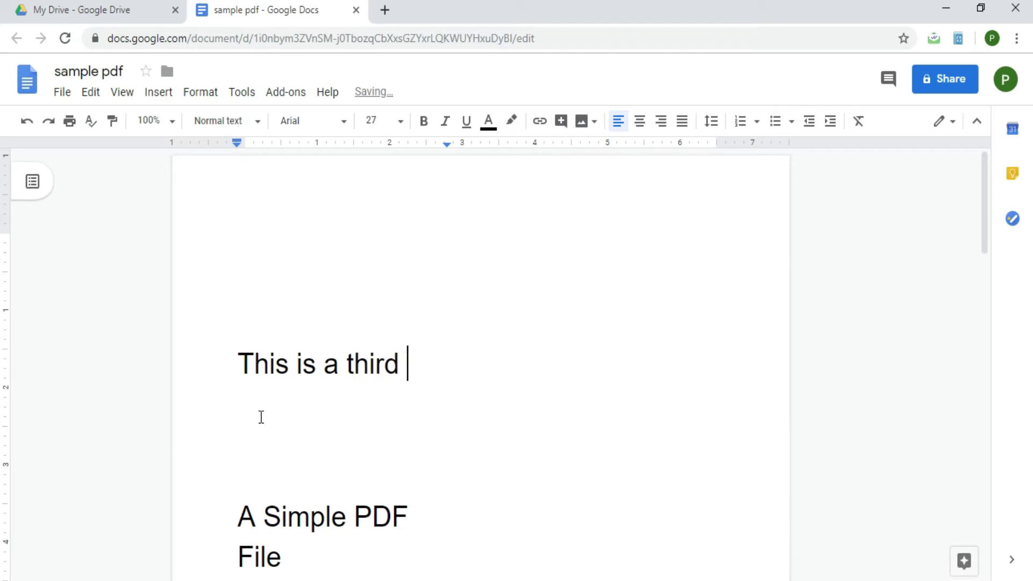
key("BackSpace")
key("BackSpace")
key("BackSpace")
key("BackSpace")
key("BackSpace")
key("BackSpace")
type("Th")
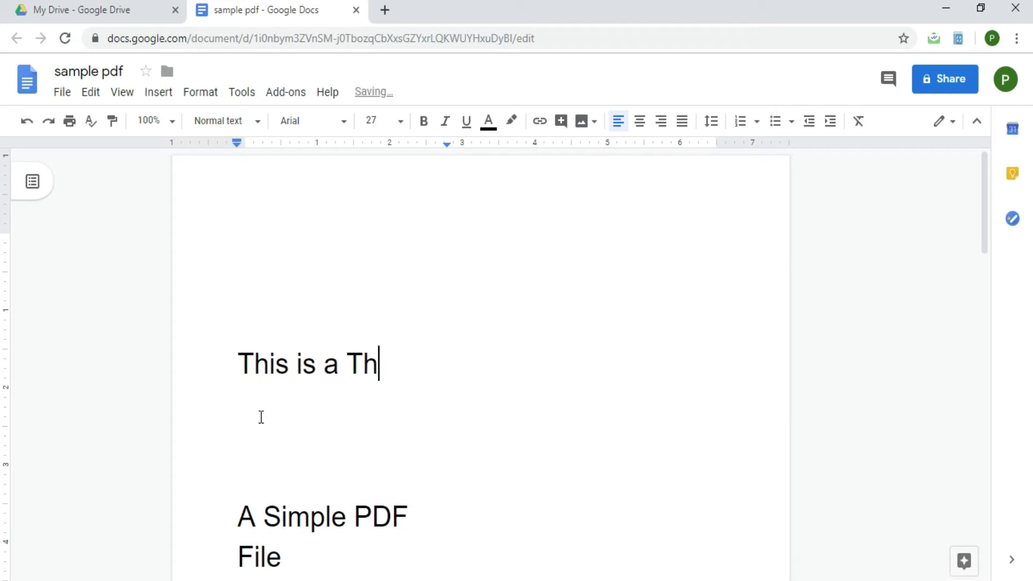
type("rid Method")
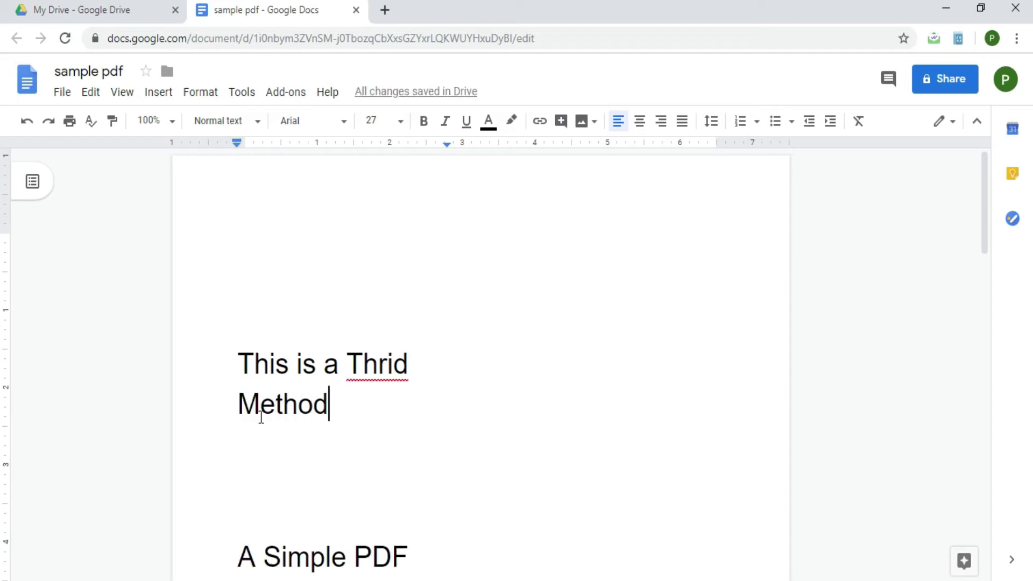
left_click(376, 421)
key("ctrl+shift+End")
key("Delete")
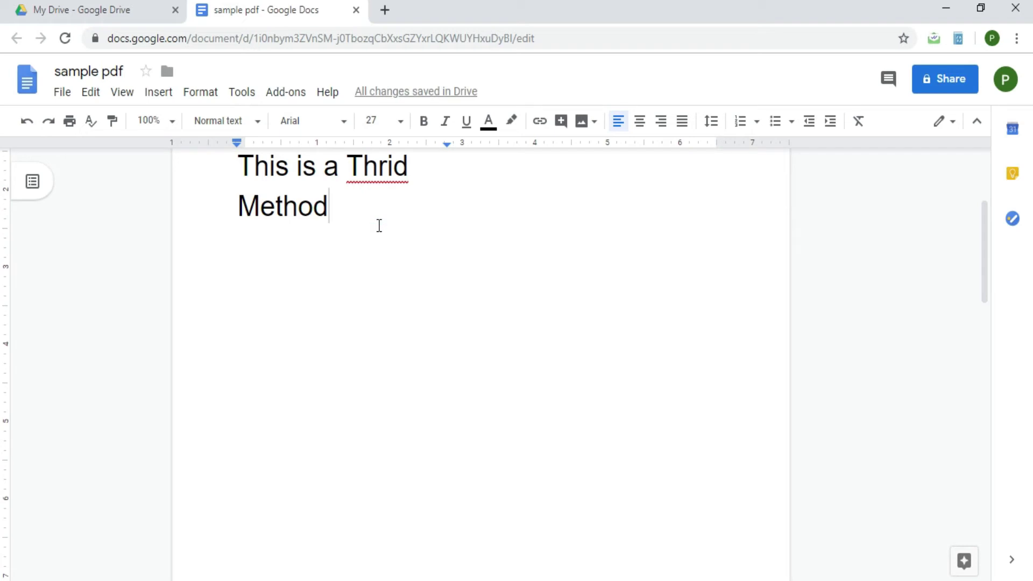
type("By us")
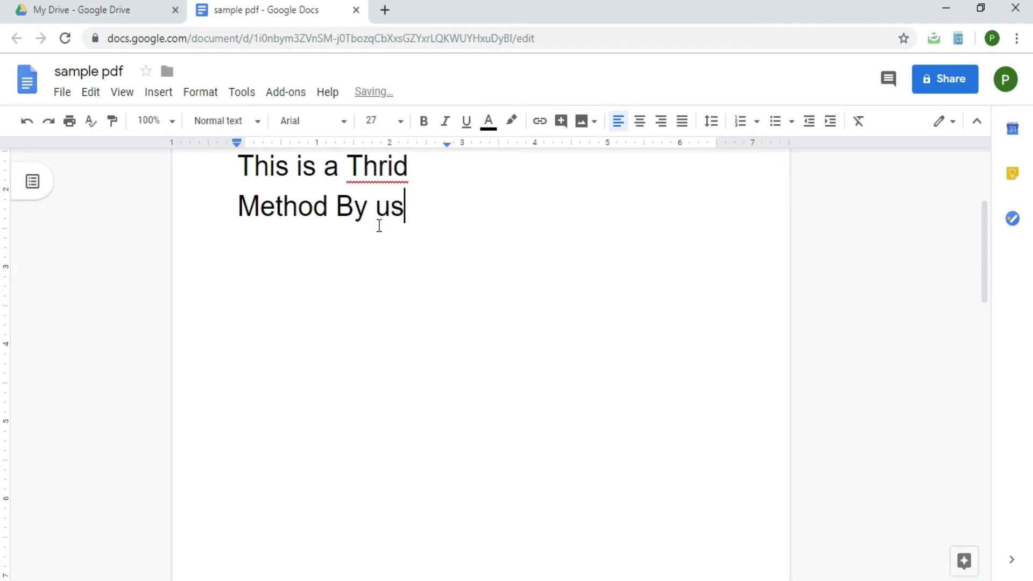
type("ing ")
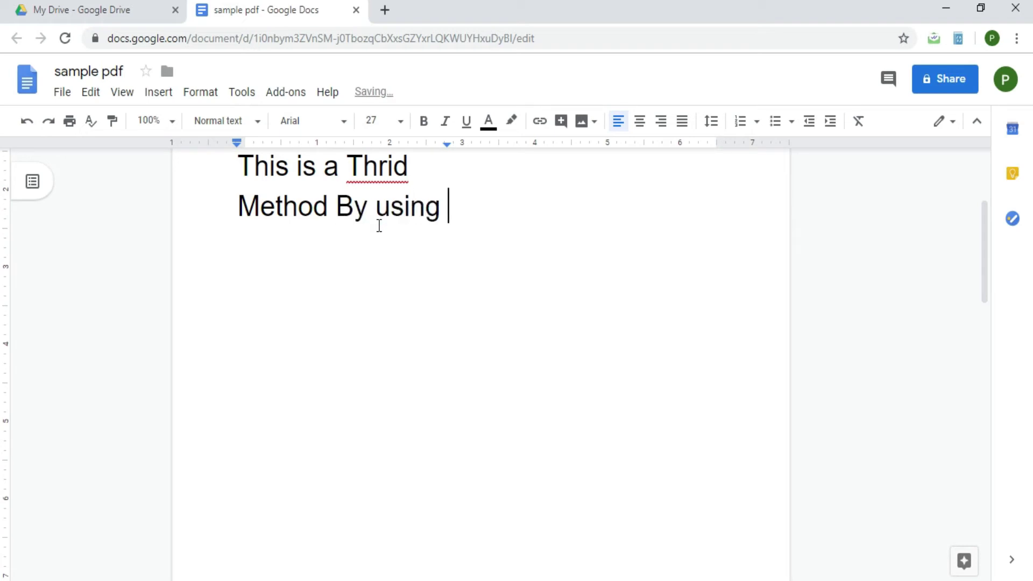
type("GOOGLE DOC")
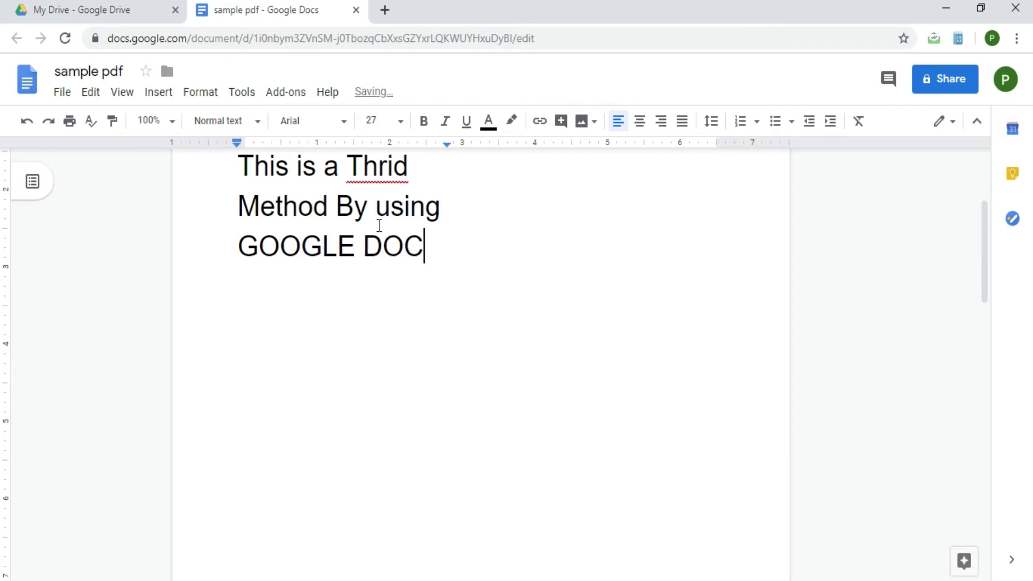
type("S")
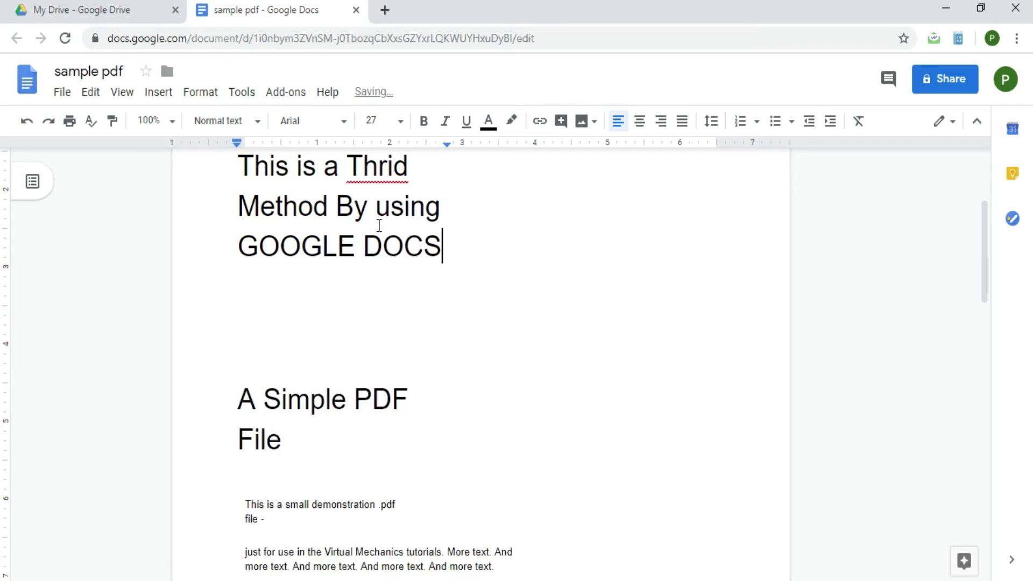
scroll(355, 222, "up", 3)
Add 'SAVE THE PDF PAGE.' below the GOOGLE DOCS heading line.
left_click(487, 428)
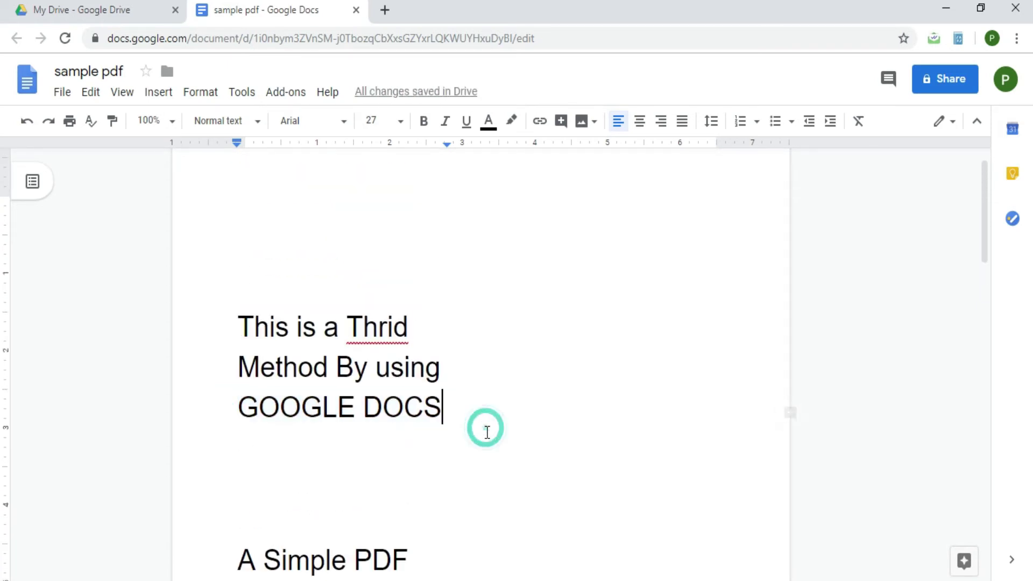
scroll(486, 427, "down", 5)
left_click(486, 427, "shift")
type("SAVE TH")
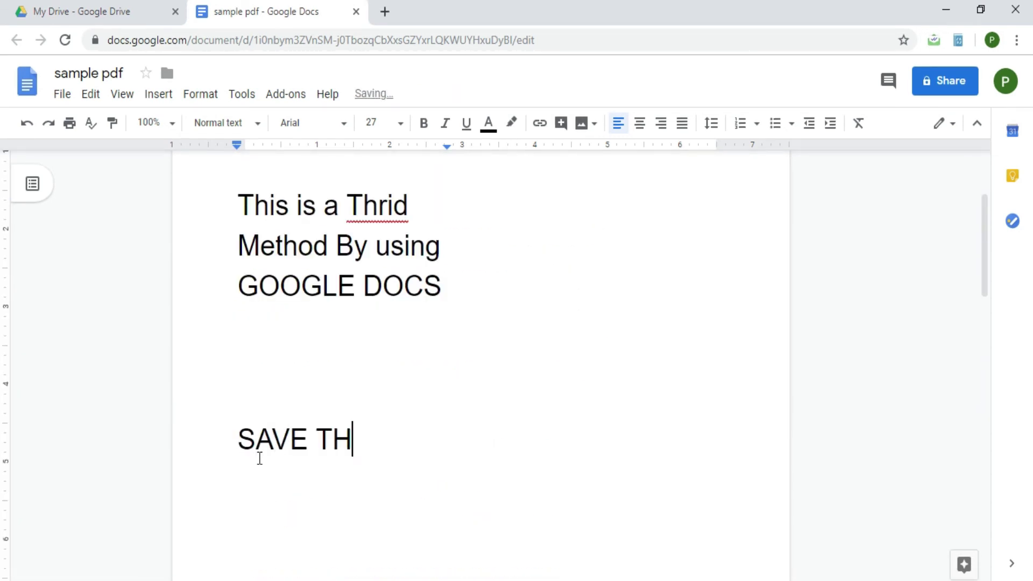
type("E ")
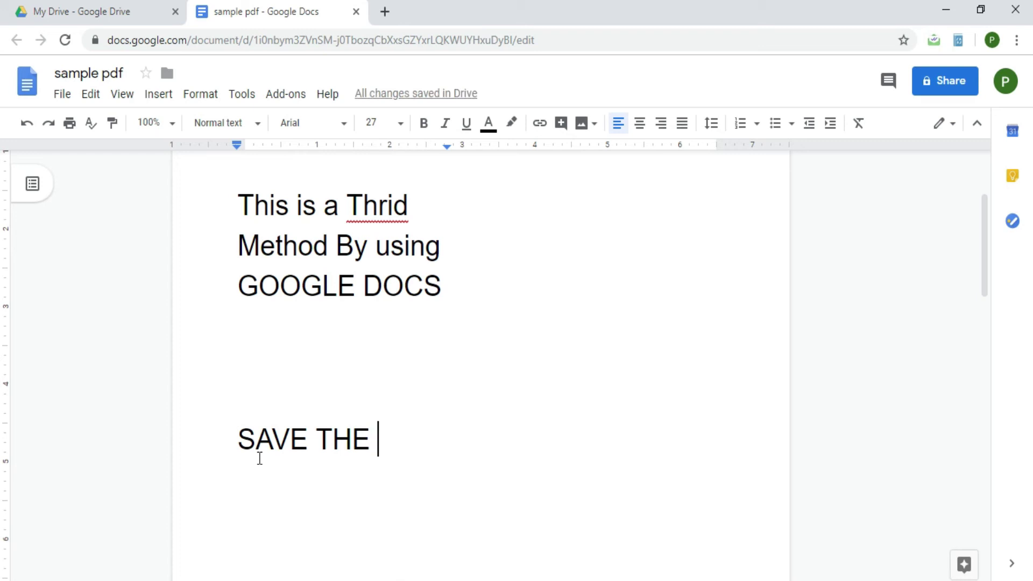
type("PDF")
key("Return")
type("PA")
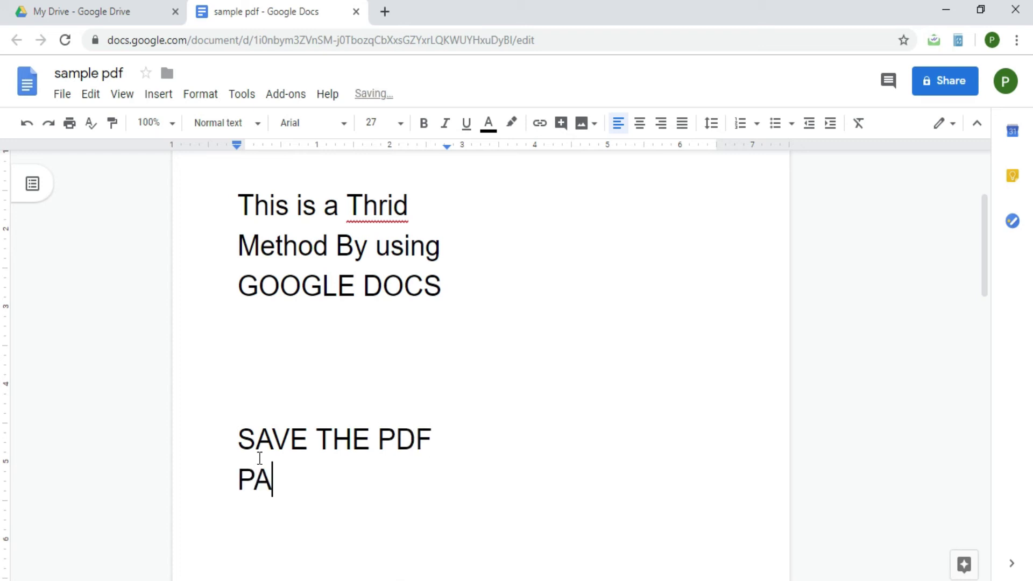
type("GE.")
key("Return")
key("Return")
key("Return")
Add the line 'GOOGLE DOCS AUTOMATICALLY SAVE CHANGES.' and confirm it is saved to Drive.
type("GOOGL")
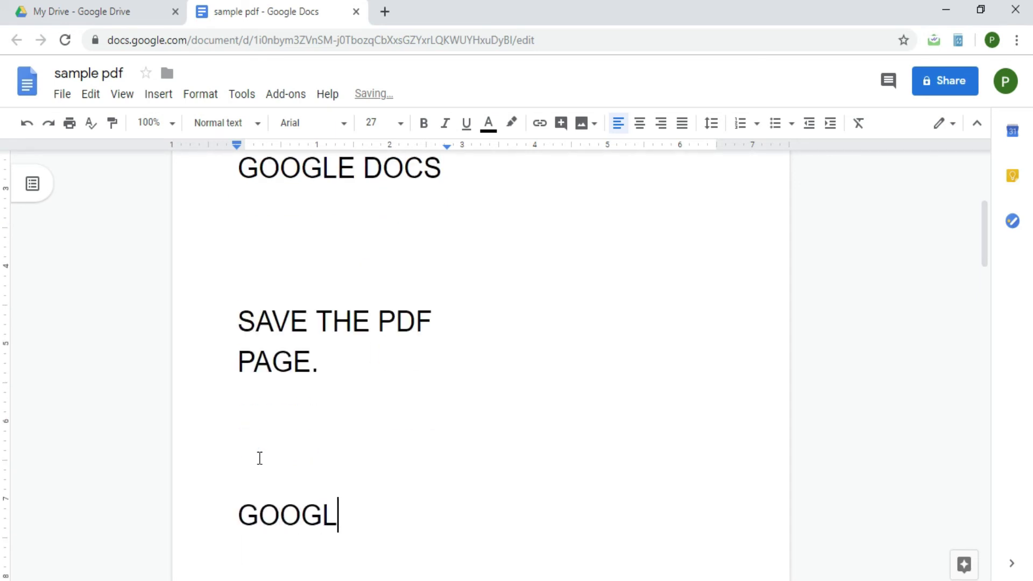
type("E DOC")
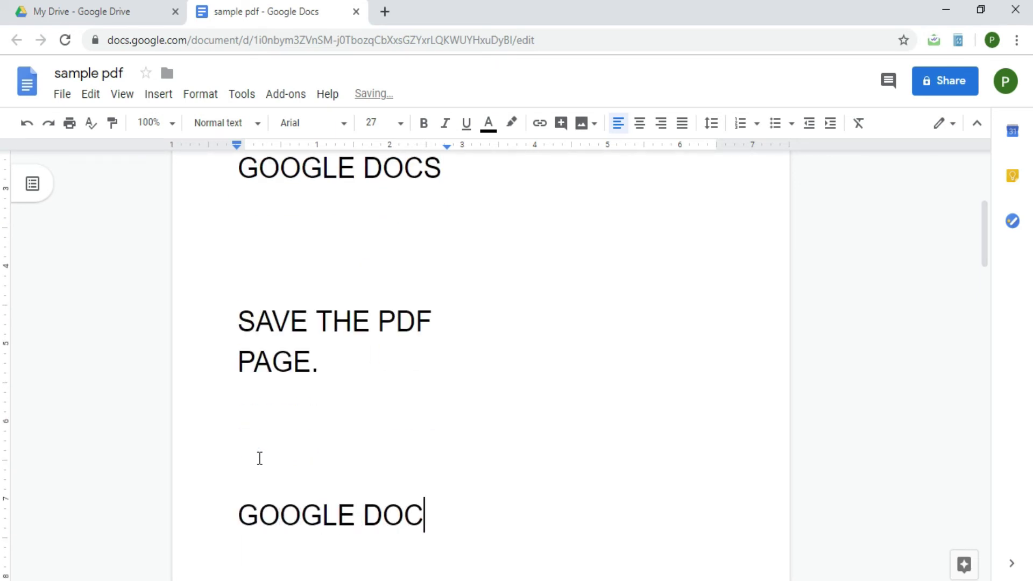
type("S")
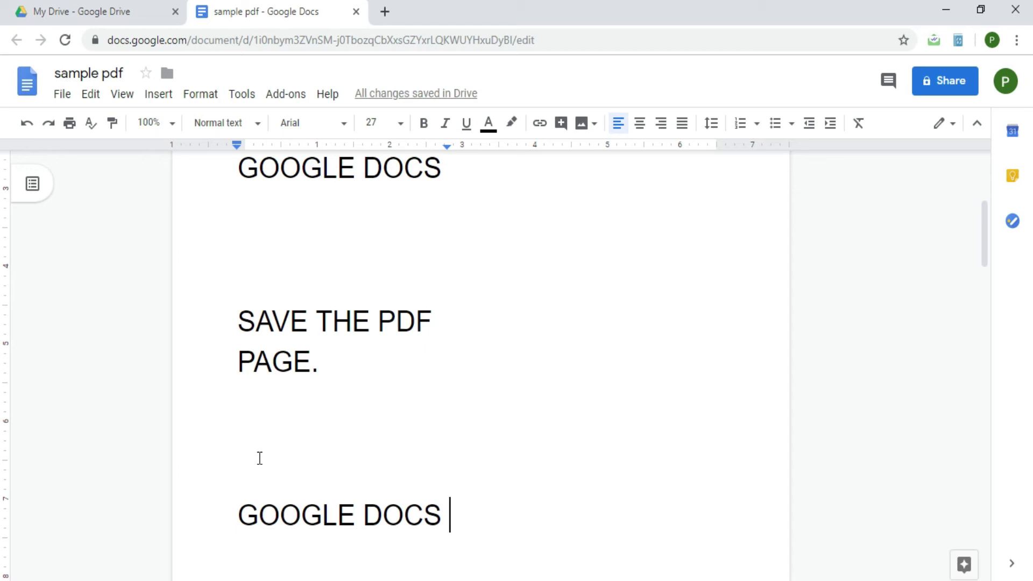
key("Return")
type("AUTO")
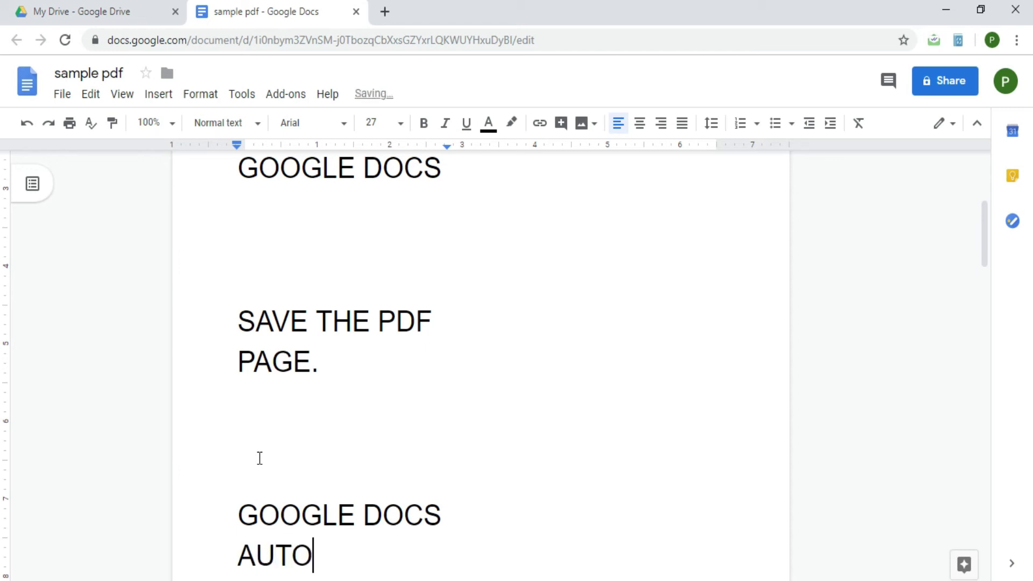
type("MATICALL")
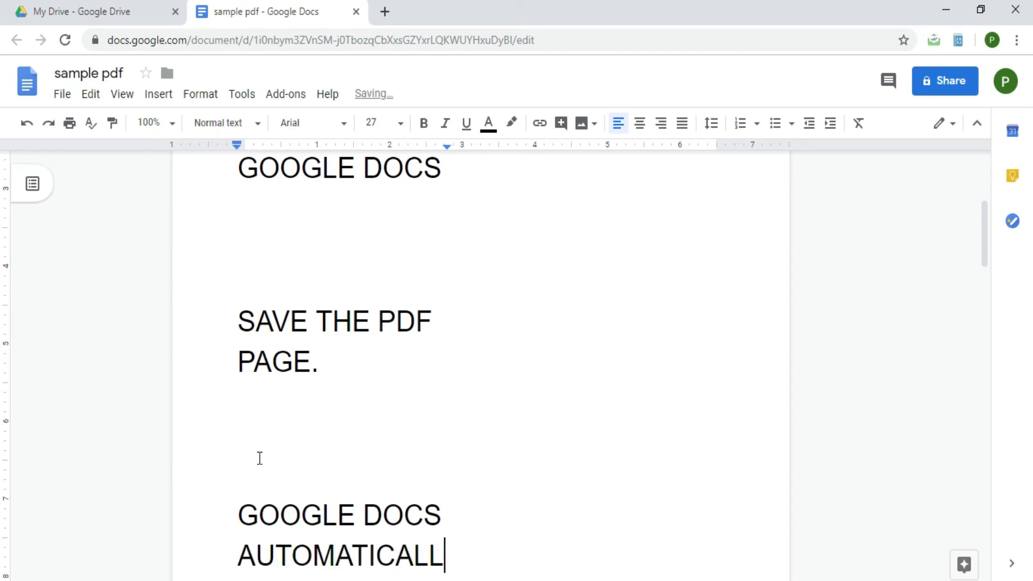
type("Y SAVE ")
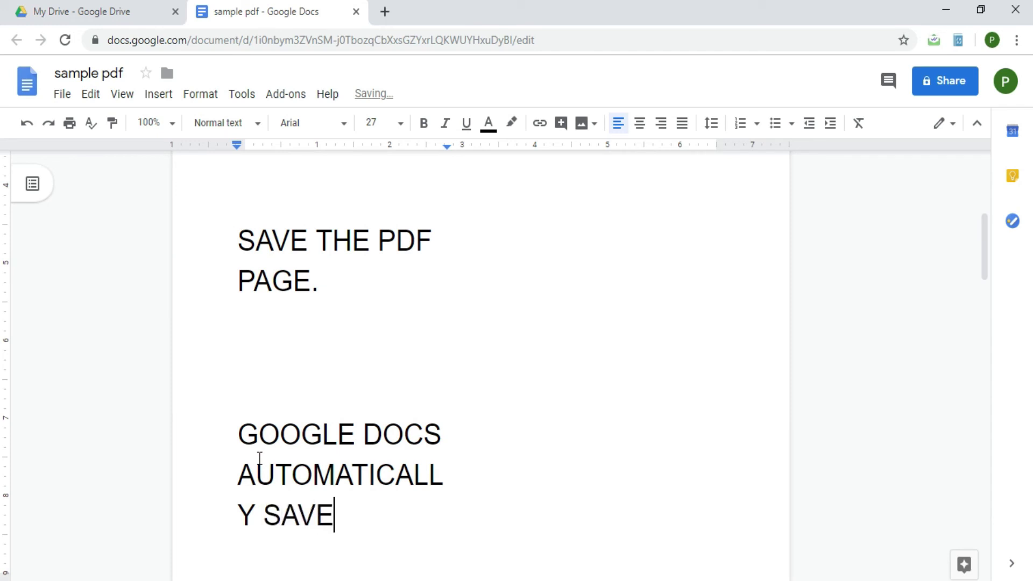
type("CH")
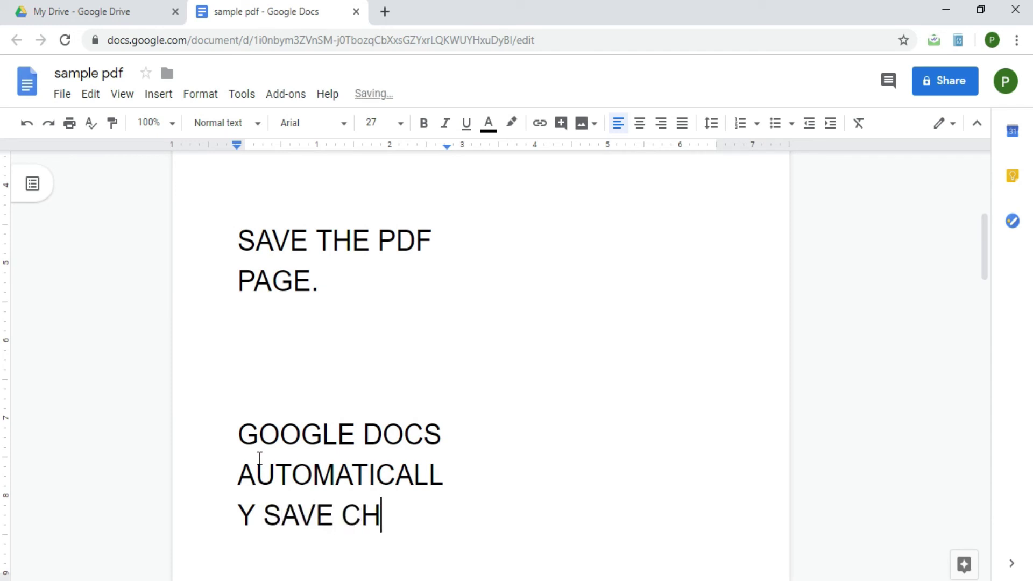
type("ANGES")
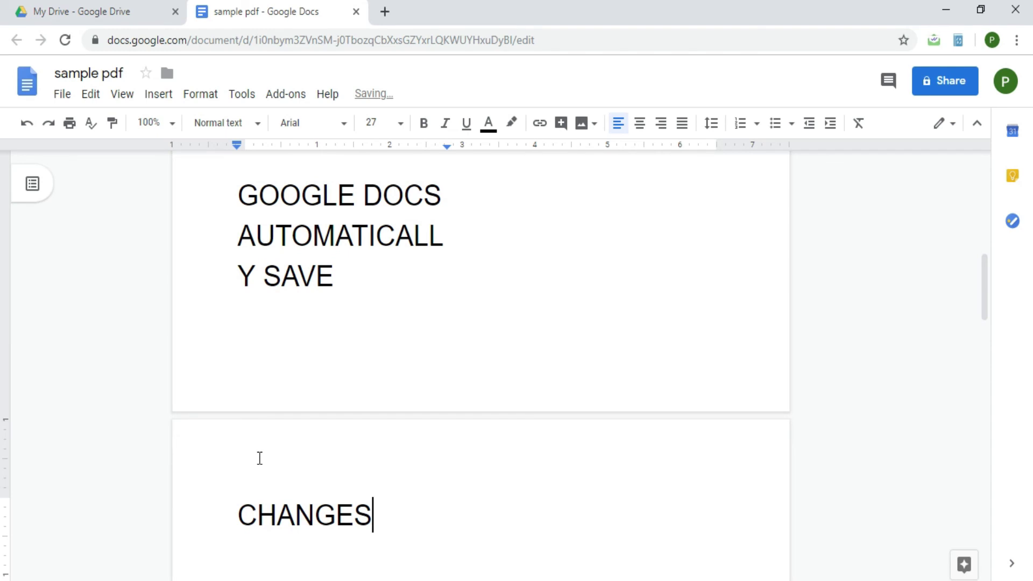
type(".")
left_click(344, 275)
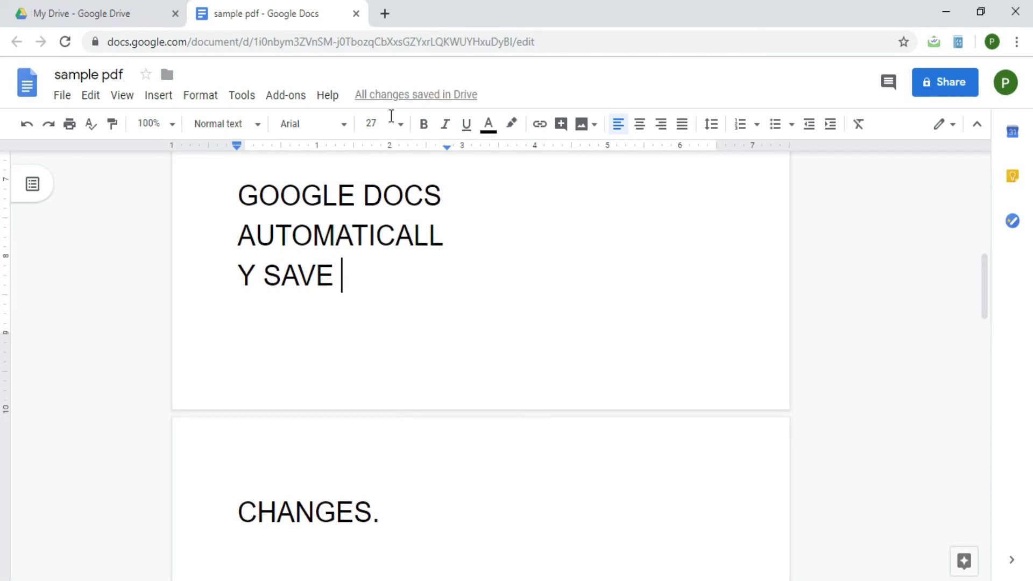
mouse_move(357, 108)
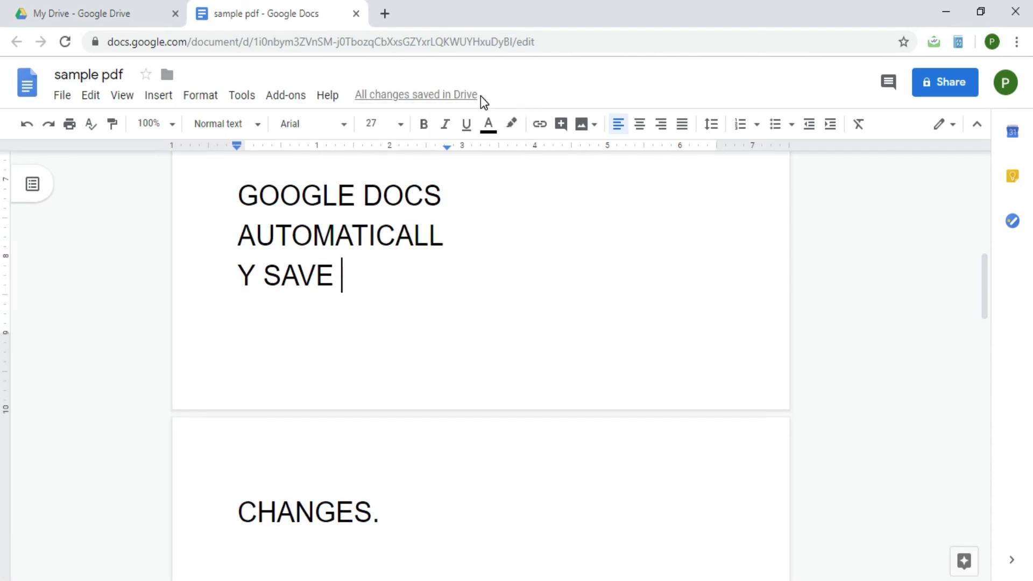